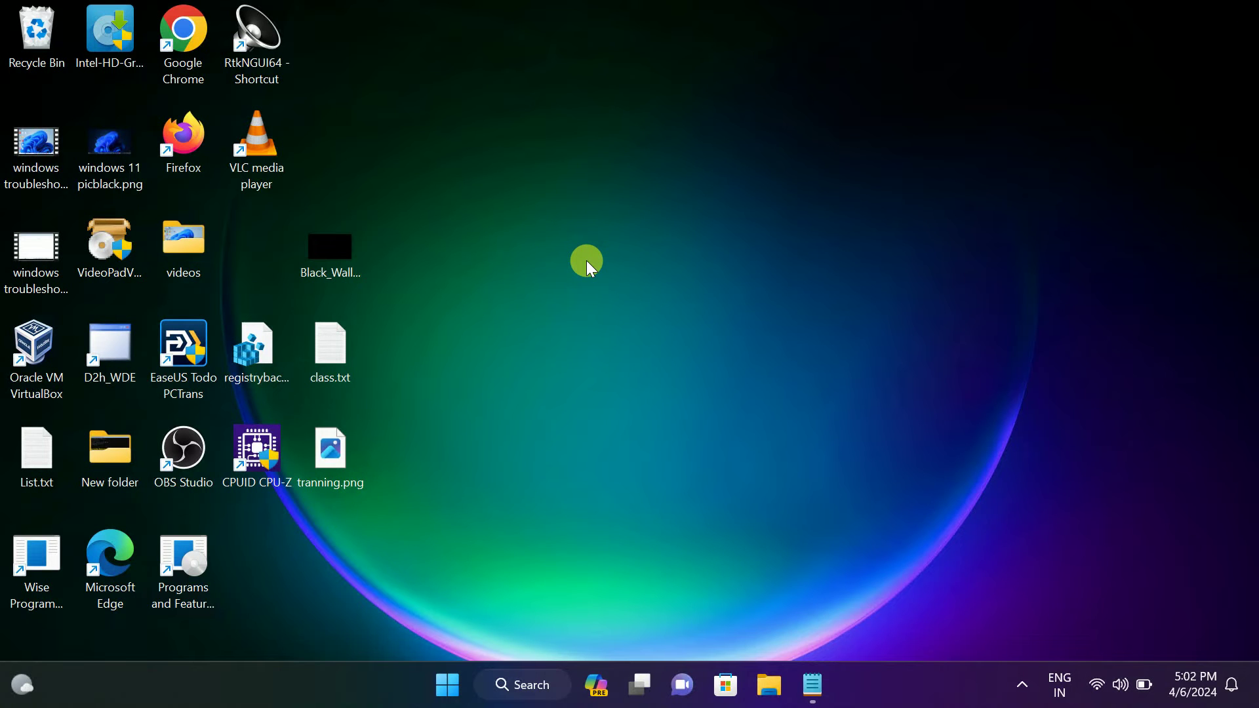
Glance at the Windows search panel, then open Task Manager maximized
left_click(525, 685)
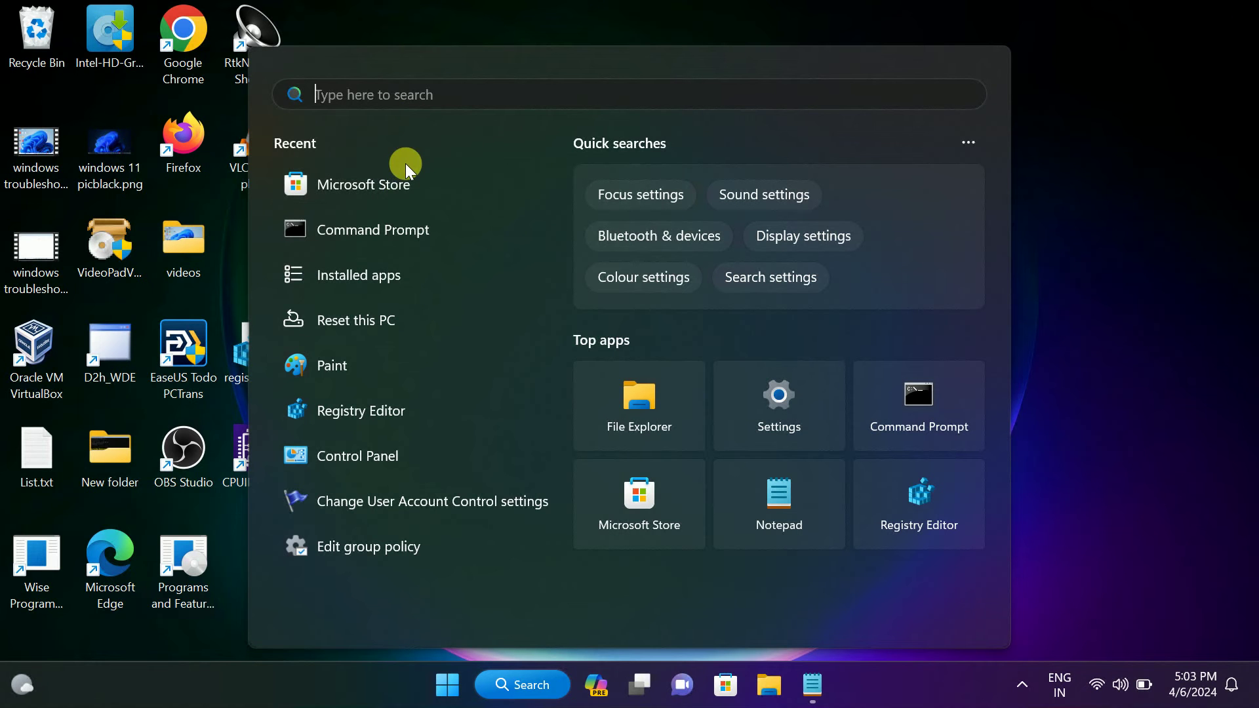
left_click(537, 35)
left_click(551, 25)
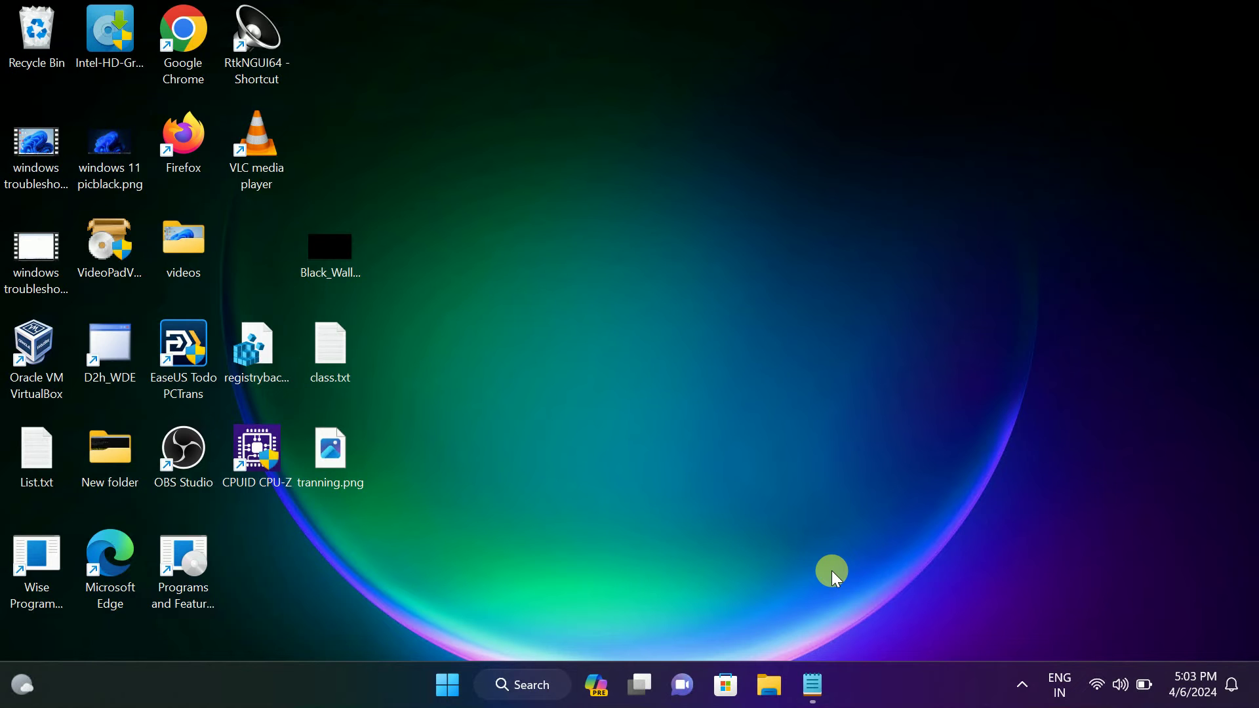
key("ctrl+shift+Escape")
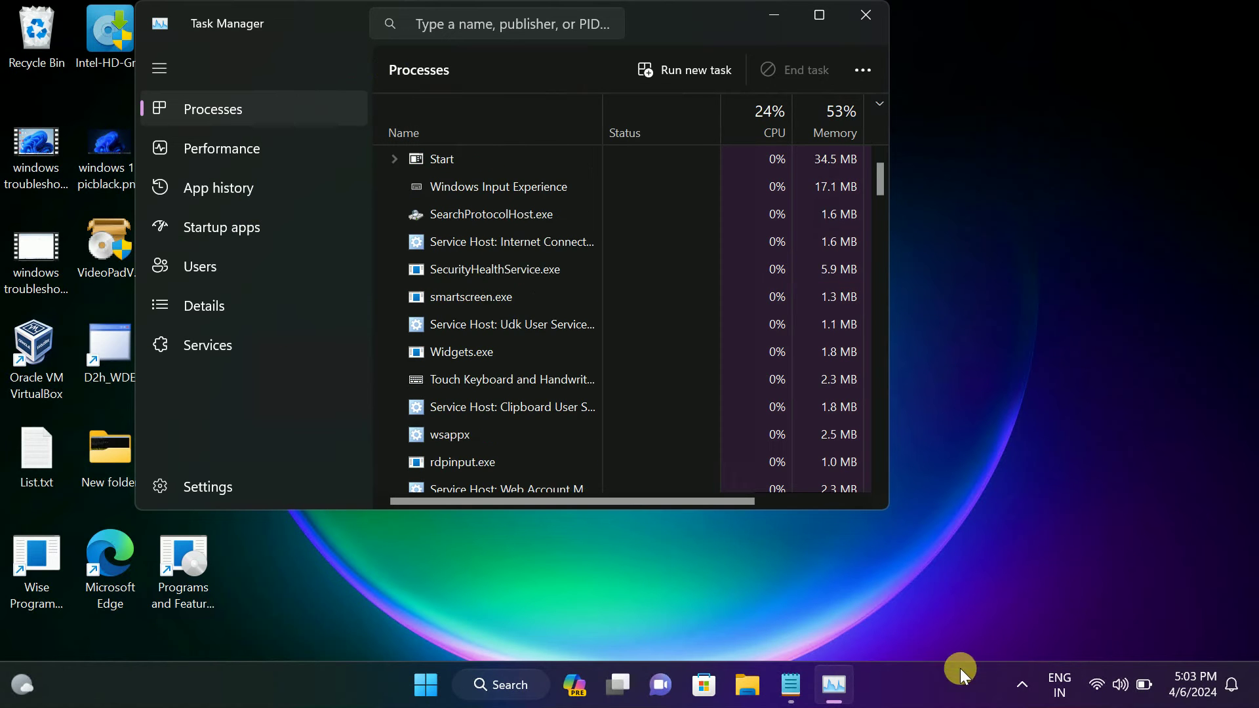
right_click(927, 678)
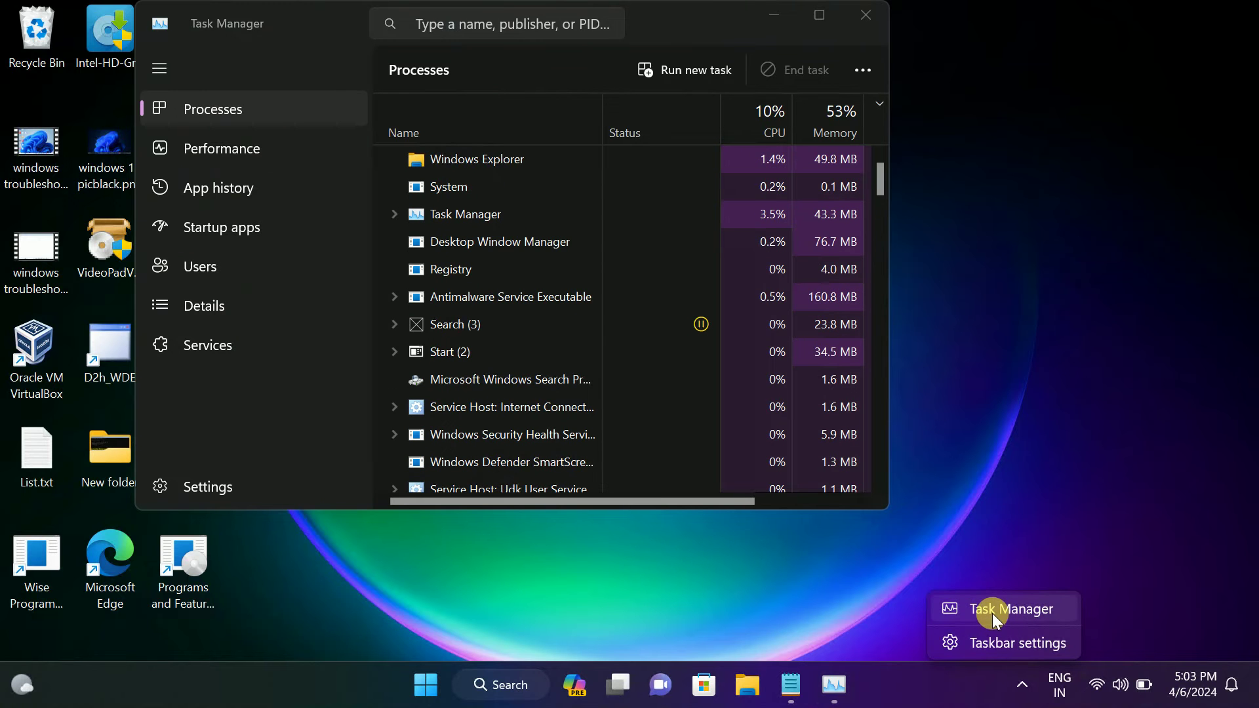
left_click(819, 15)
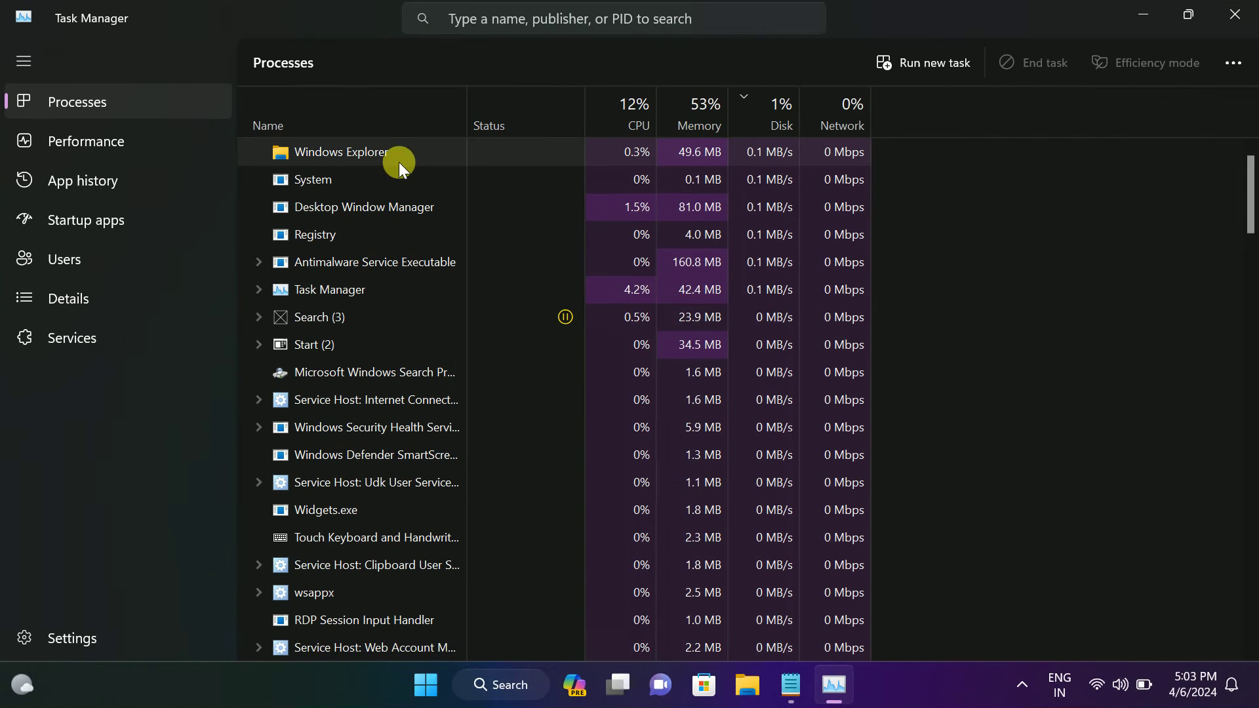
Restart Windows Explorer, recheck the search panel, and show Task Manager's Services page
left_click(324, 151)
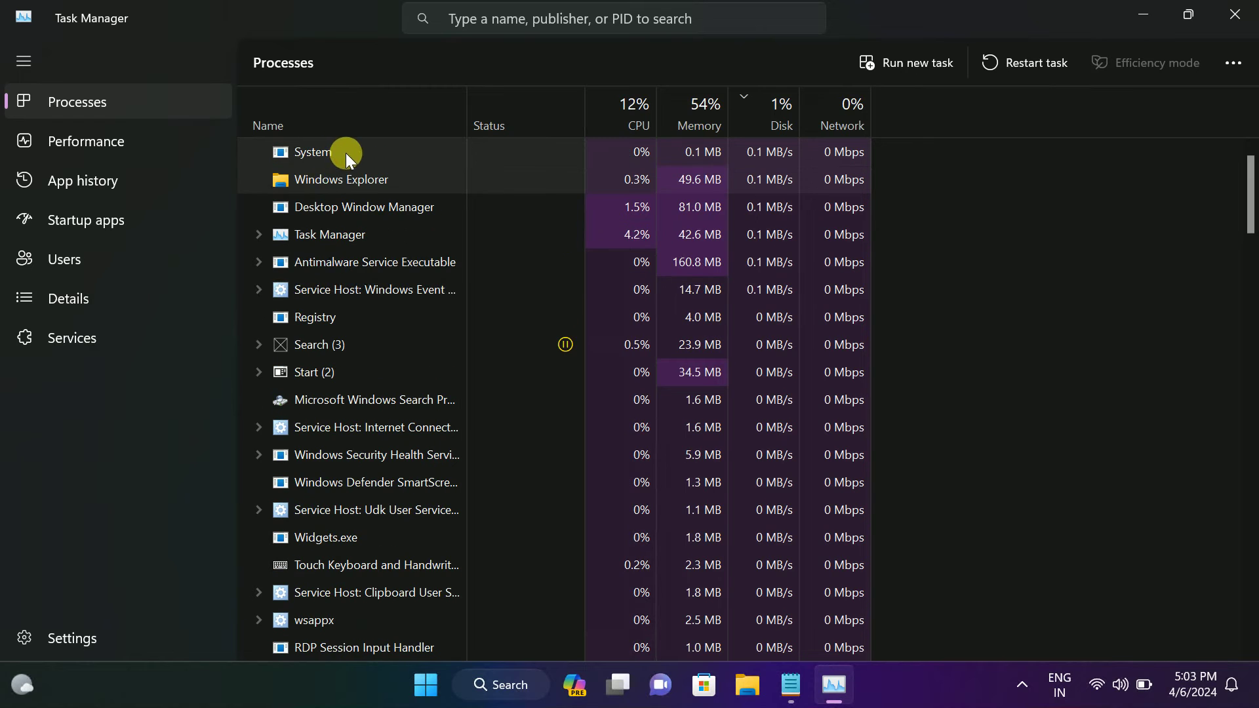
right_click(328, 179)
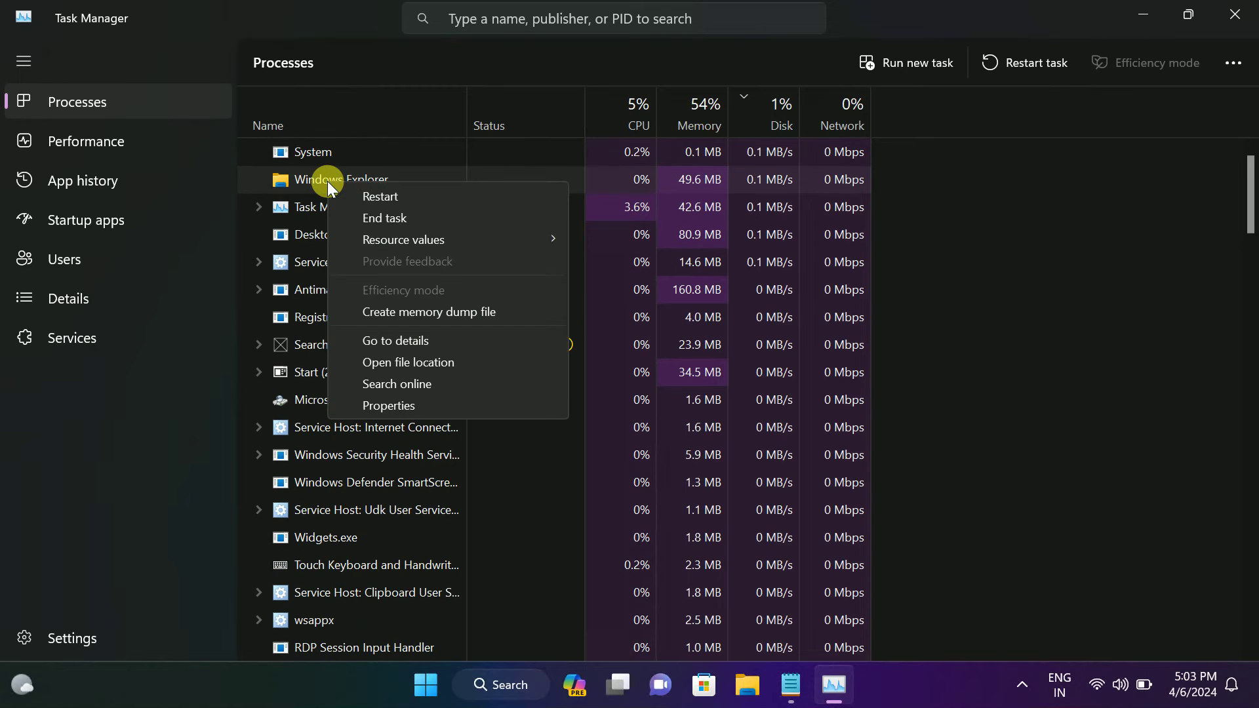
left_click(380, 198)
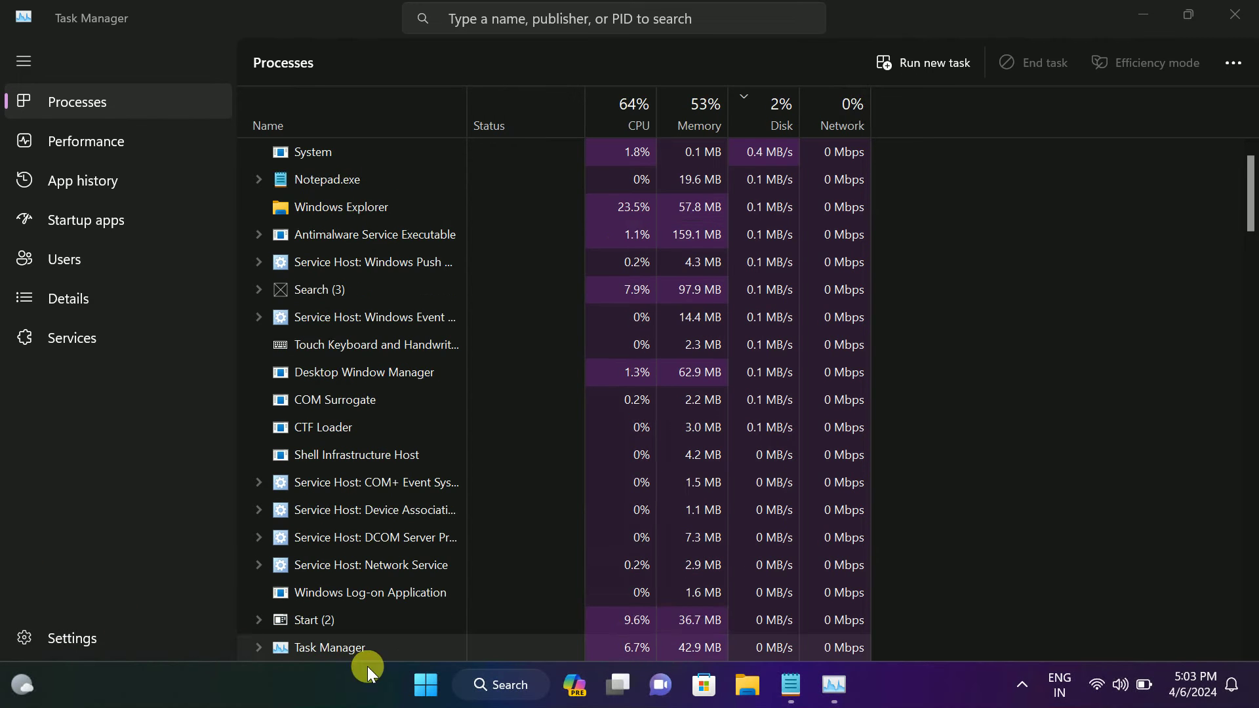
left_click(510, 685)
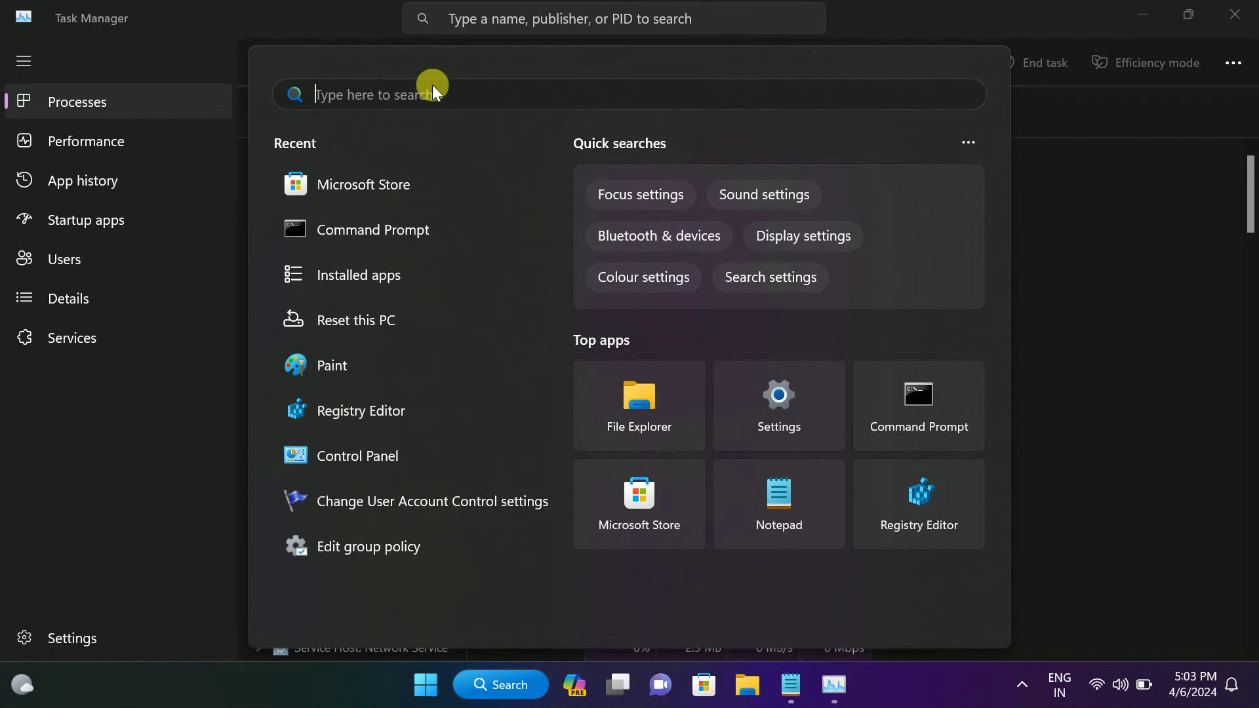
left_click(316, 22)
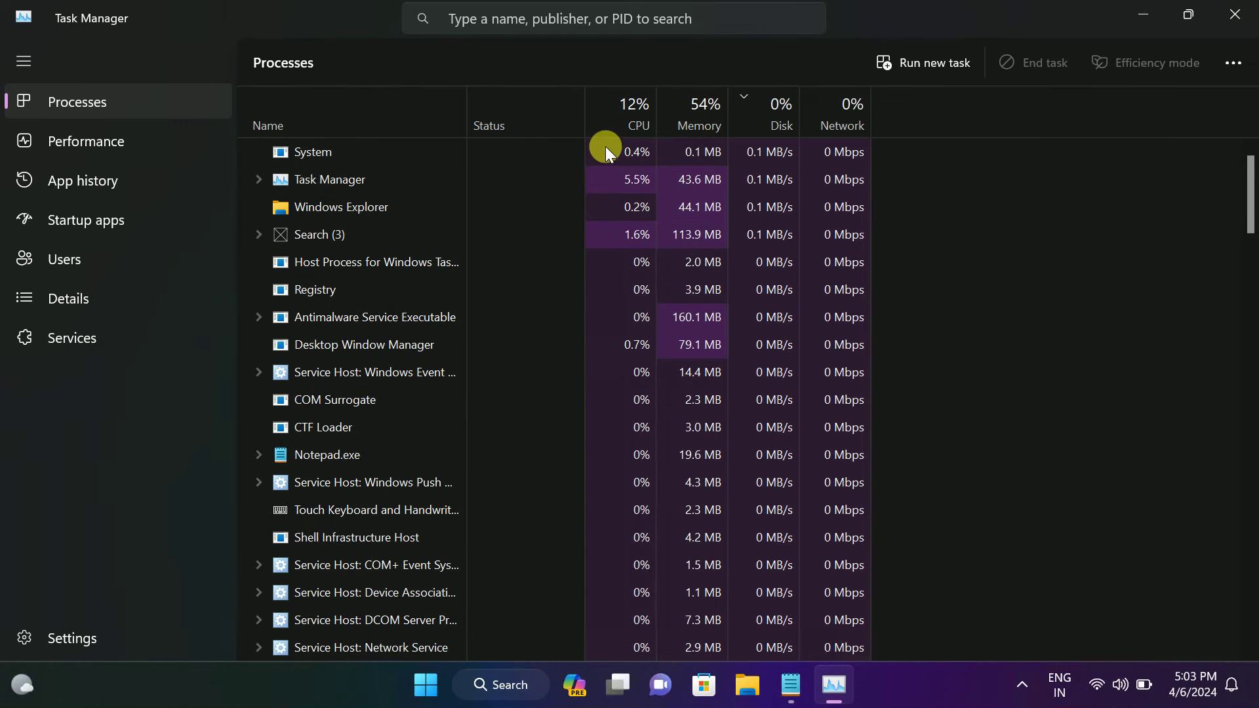
left_click(69, 338)
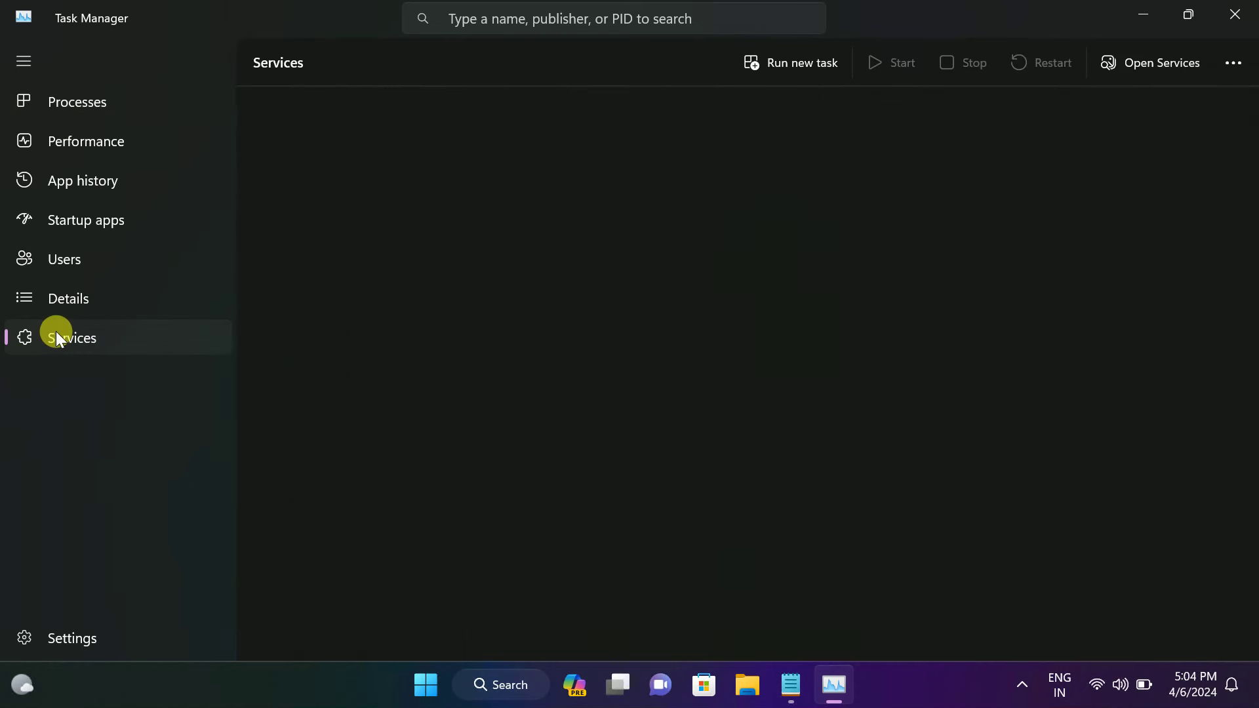
Open the Services console and bring up the action menu for Windows Search
left_click(1160, 63)
left_click(286, 478)
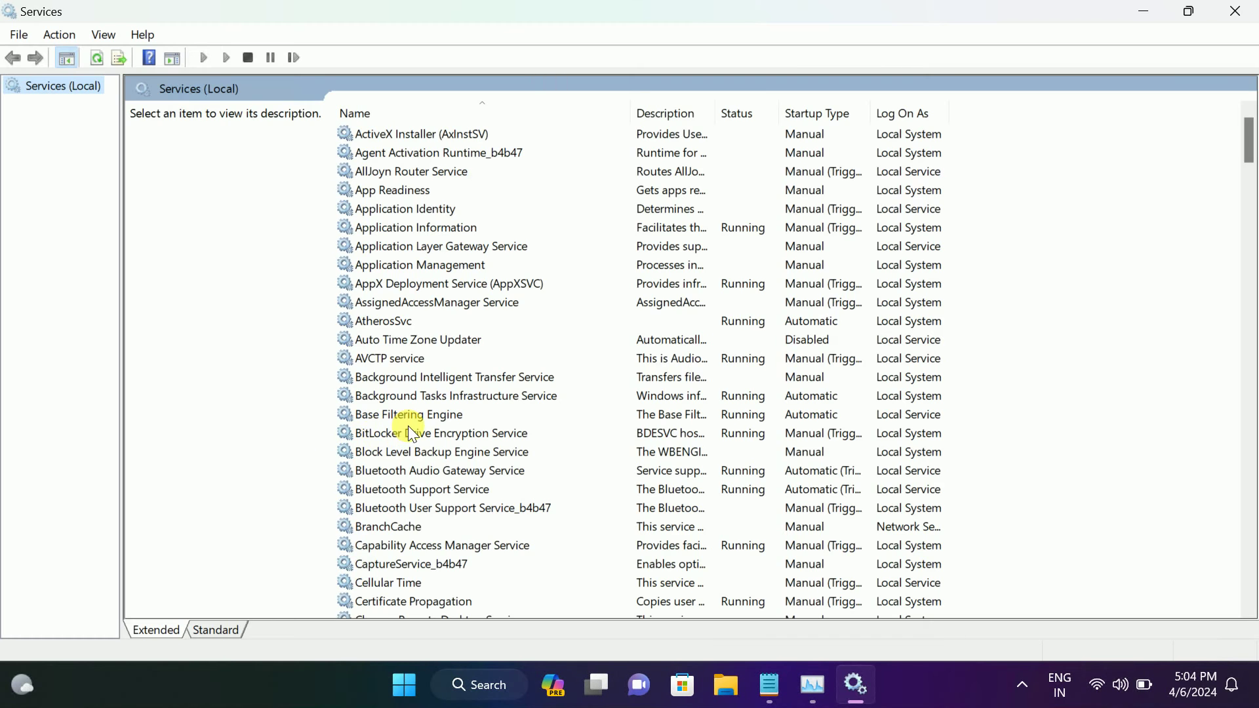
left_click(383, 433)
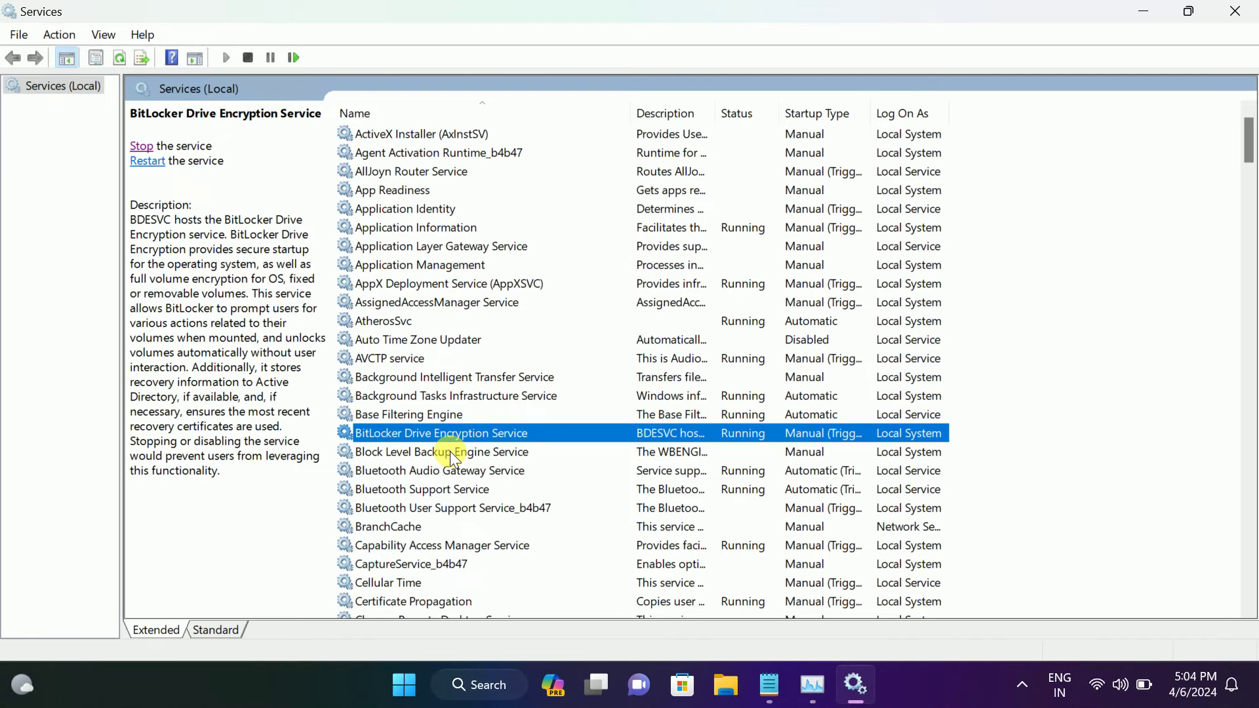
key("w")
key("Down")
key("Down")
key("Down")
key("Down")
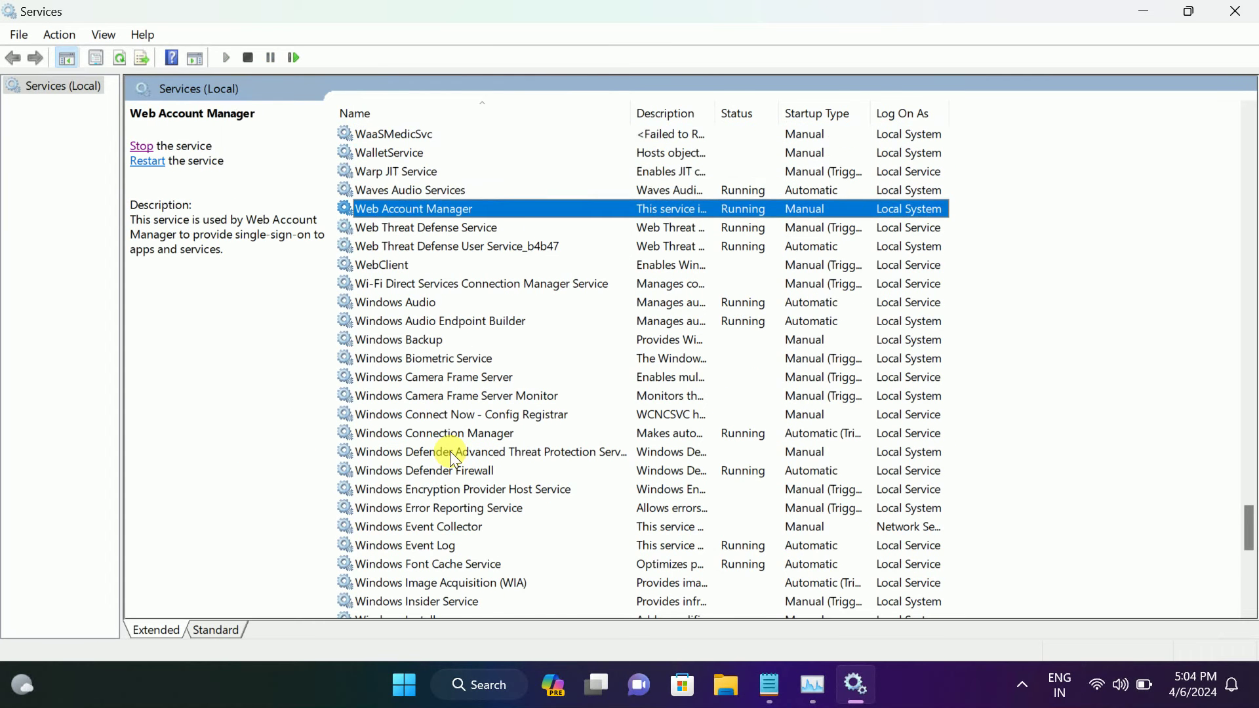
scroll(449, 452, "down", 3)
scroll(449, 451, "down", 3)
scroll(449, 452, "down", 2)
scroll(449, 451, "down", 2)
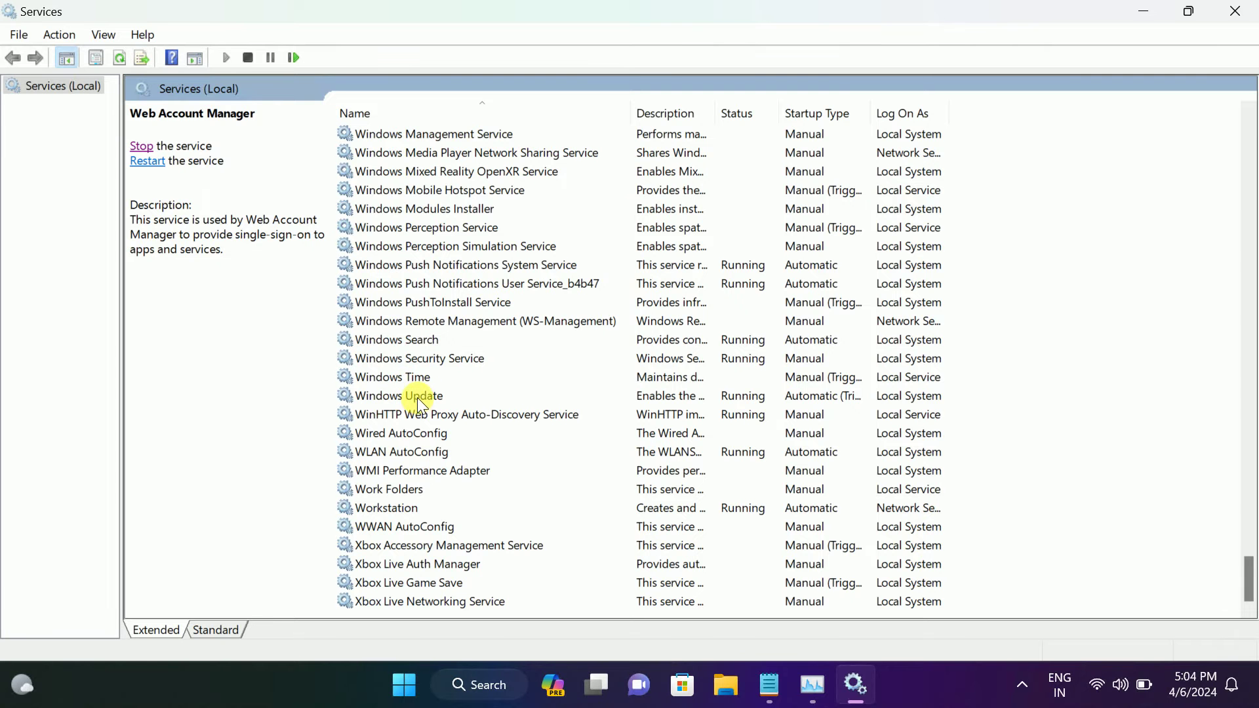
left_click(421, 341)
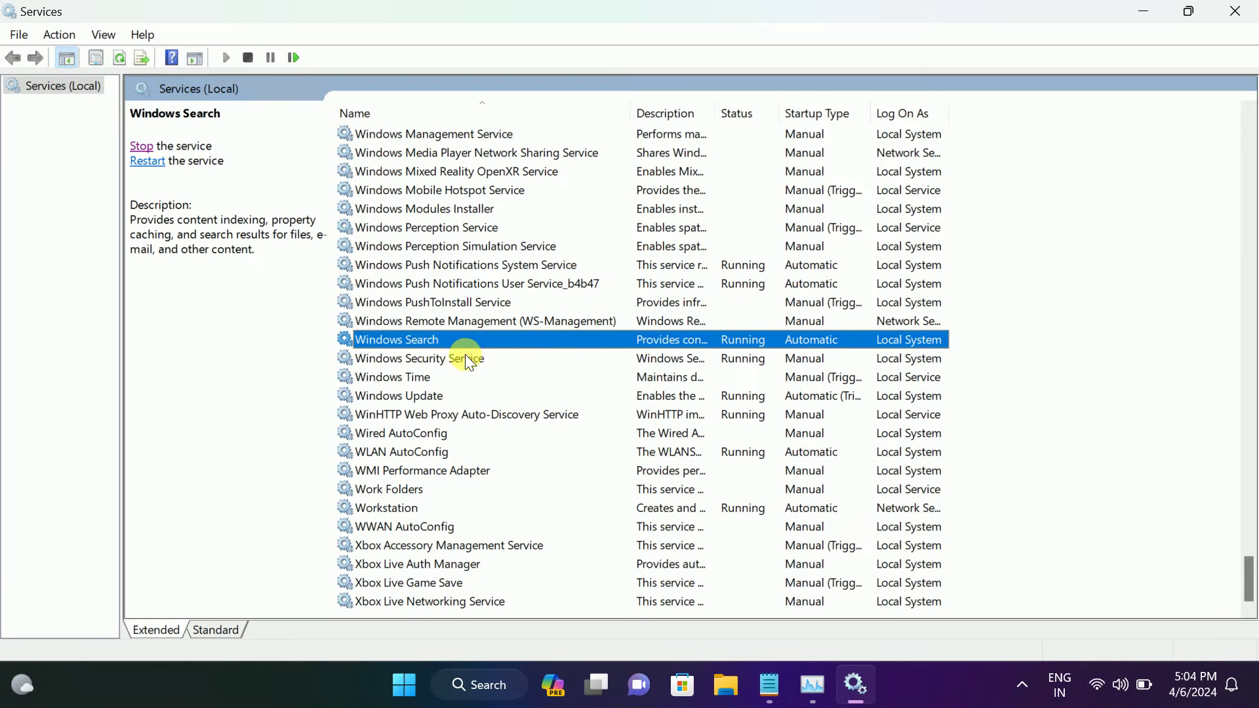
right_click(455, 337)
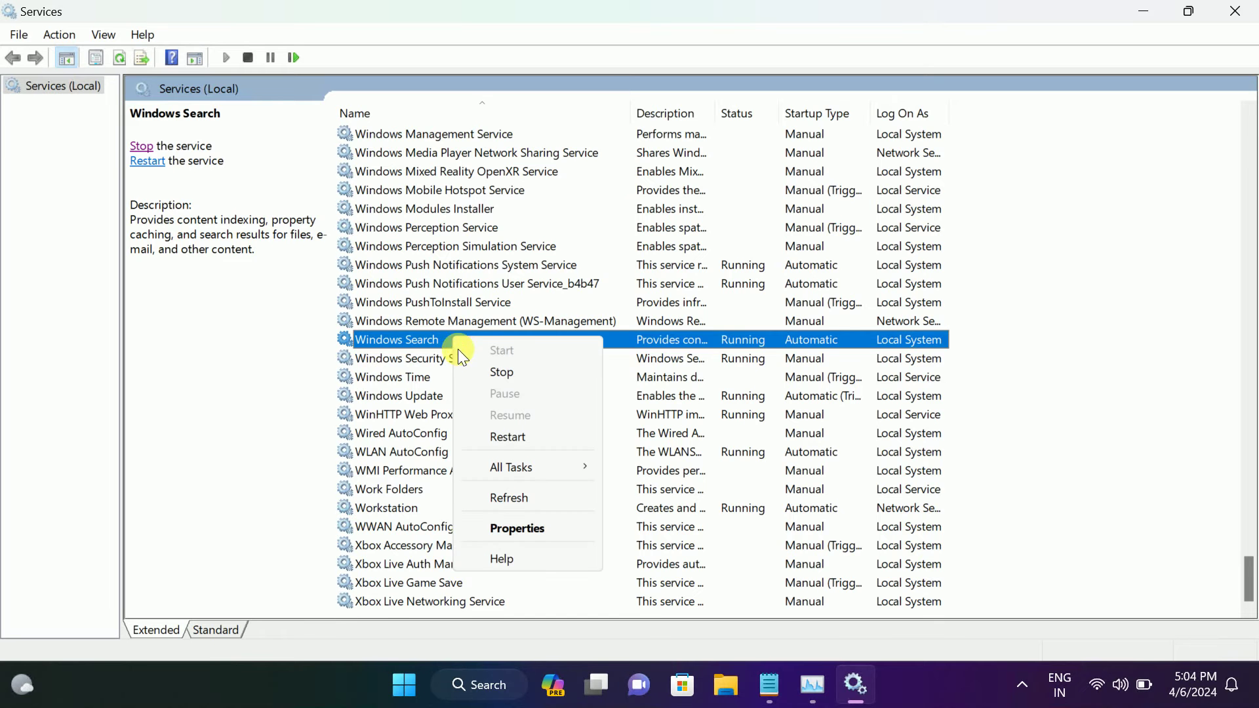
Stop and start Windows Search in its Properties dialog, then close the dialog with OK
left_click(507, 528)
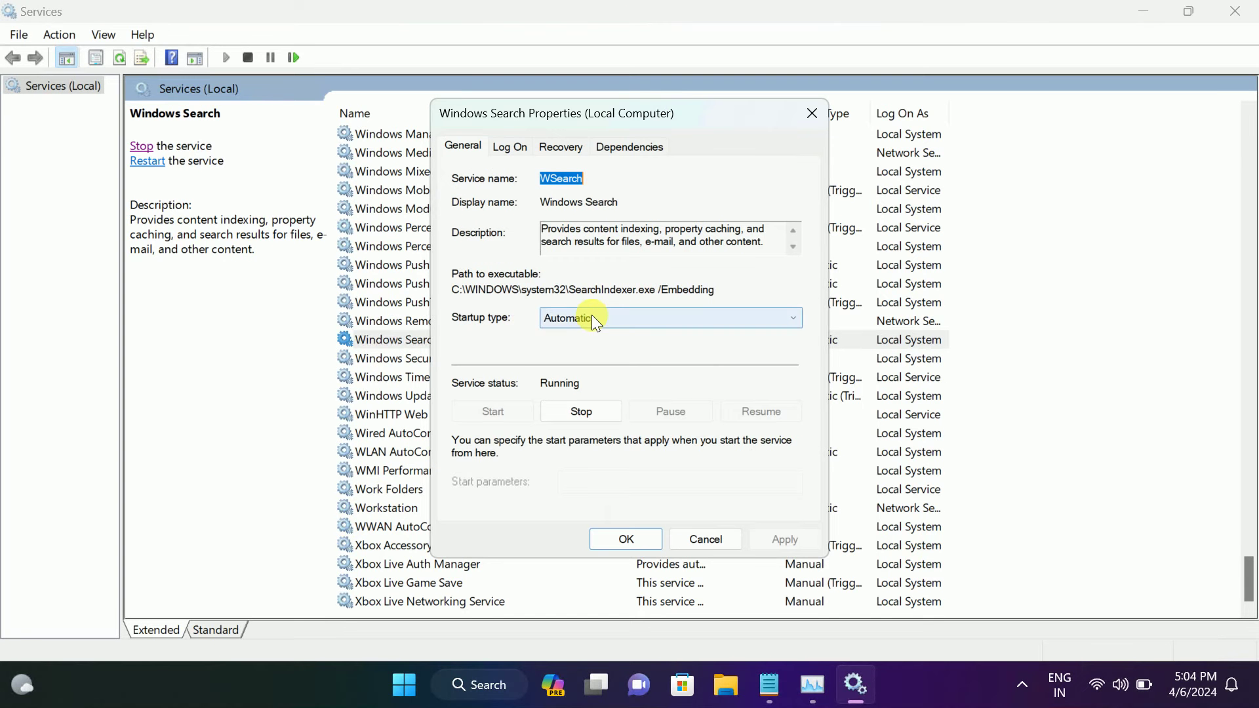
left_click(586, 413)
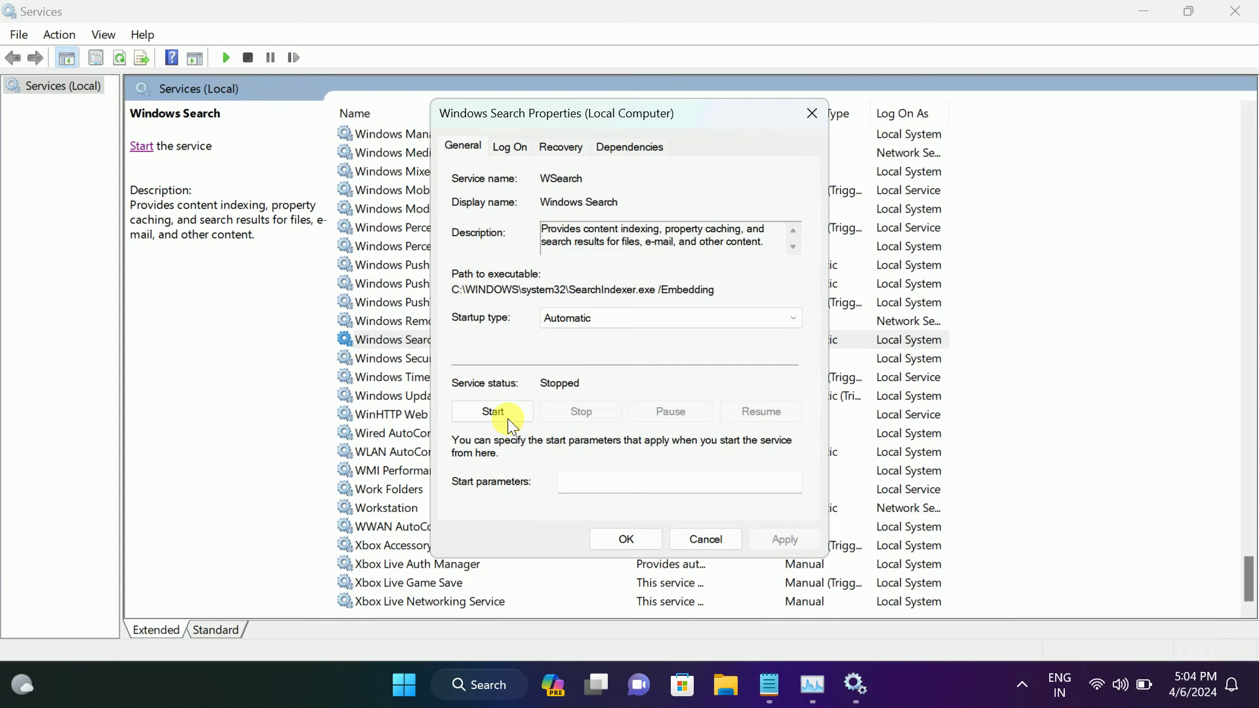
left_click(497, 411)
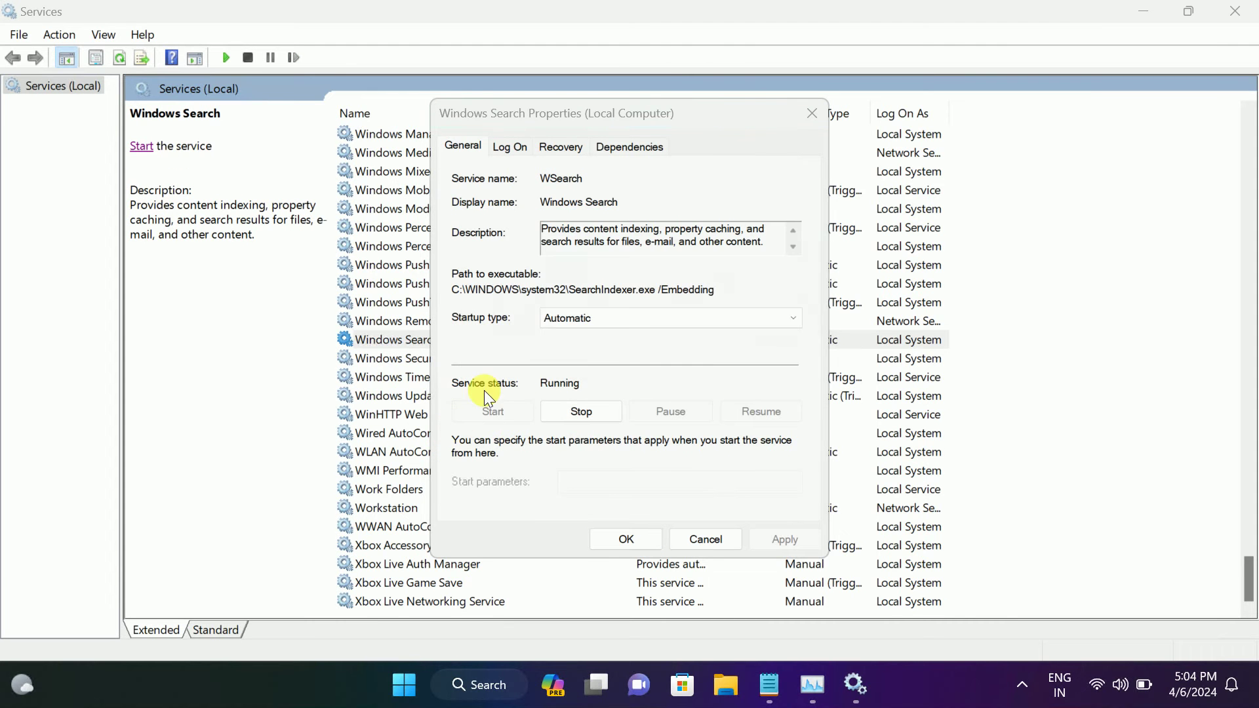
left_click(626, 539)
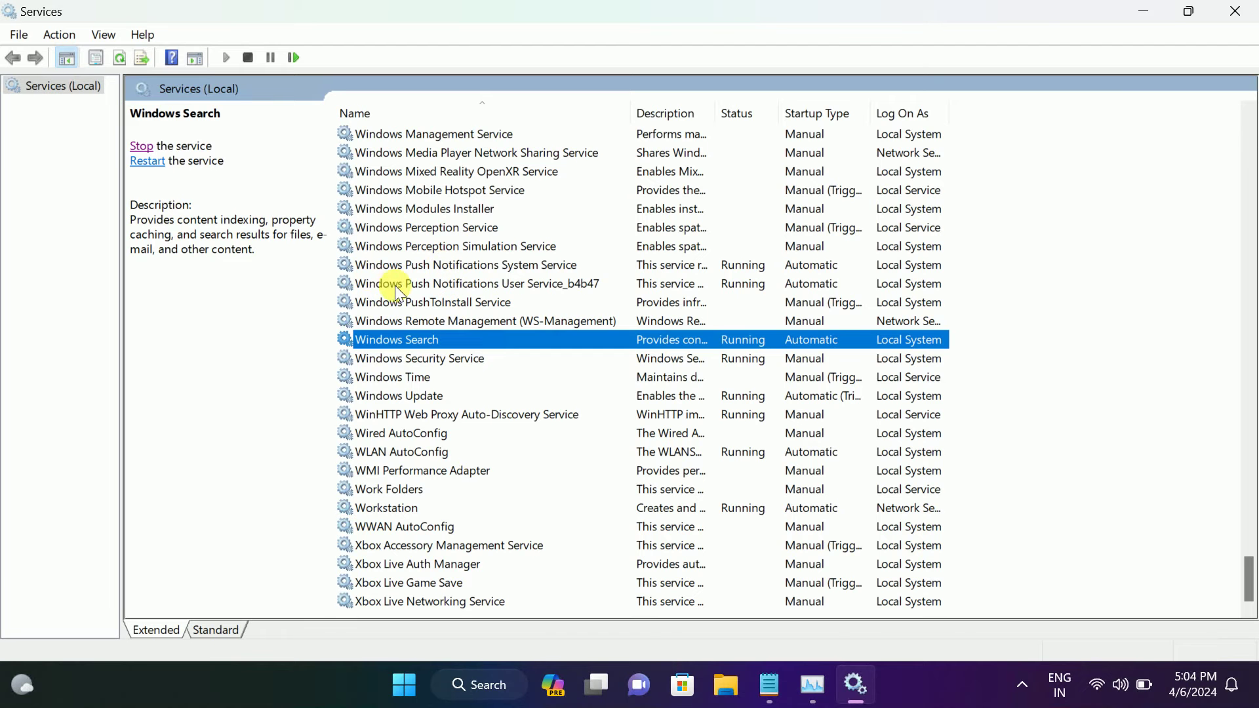
Close Services and Task Manager, then launch regedit from the Run box
left_click(1235, 13)
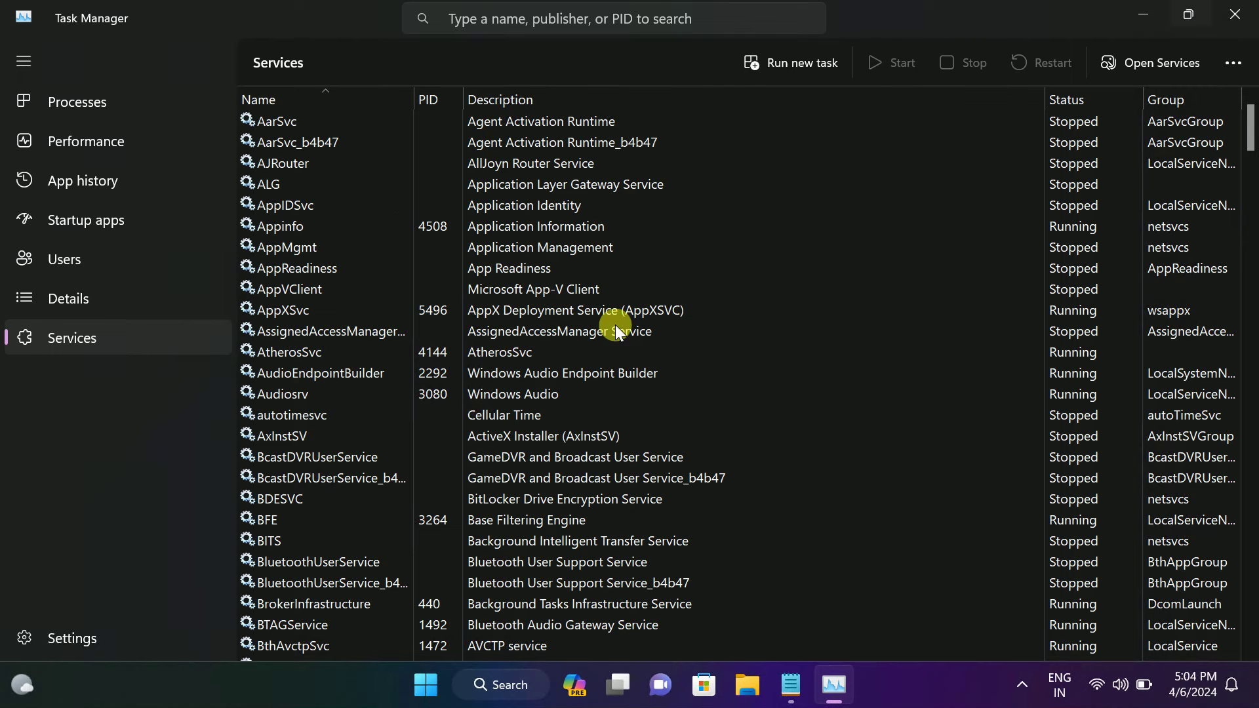
left_click(1236, 15)
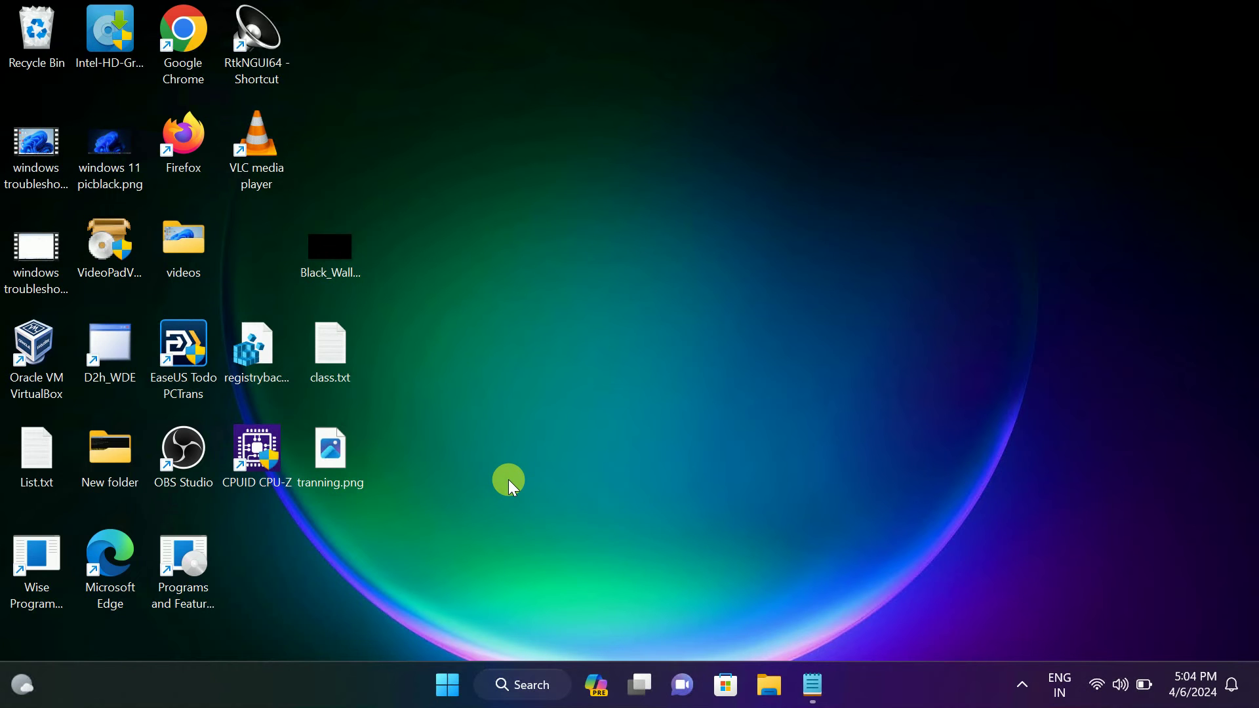
key("super+r")
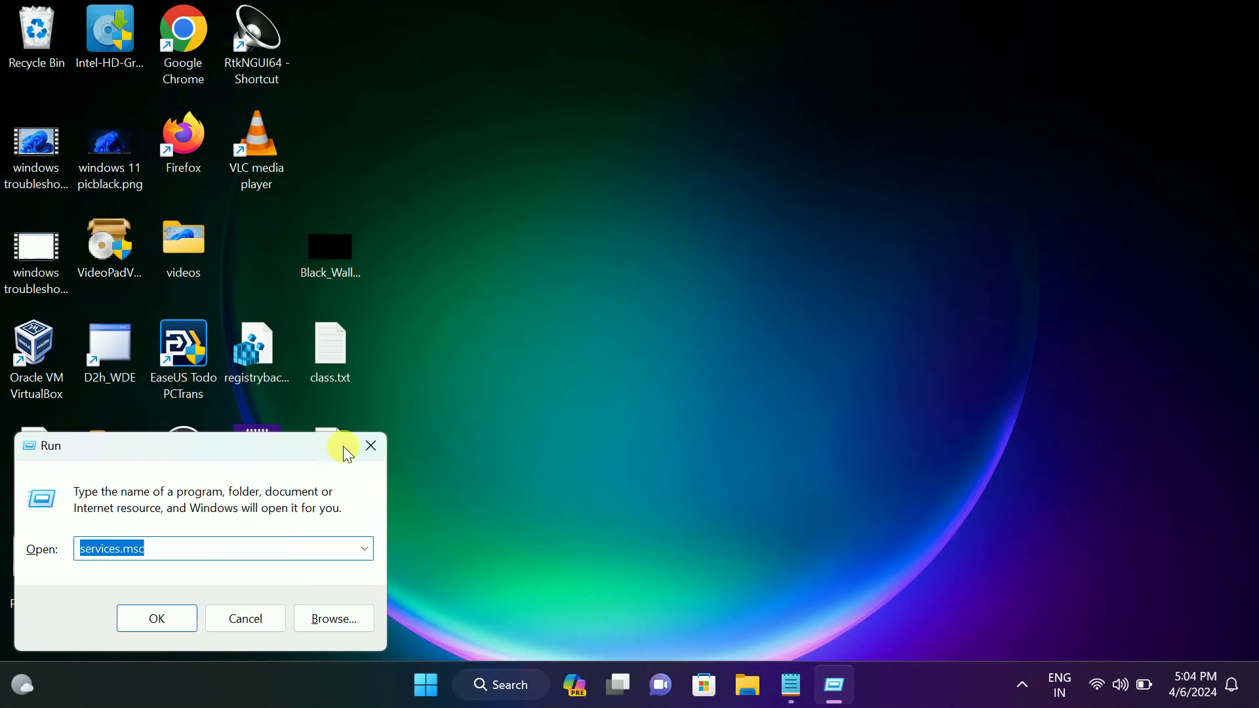
left_click_drag(344, 445, 760, 268)
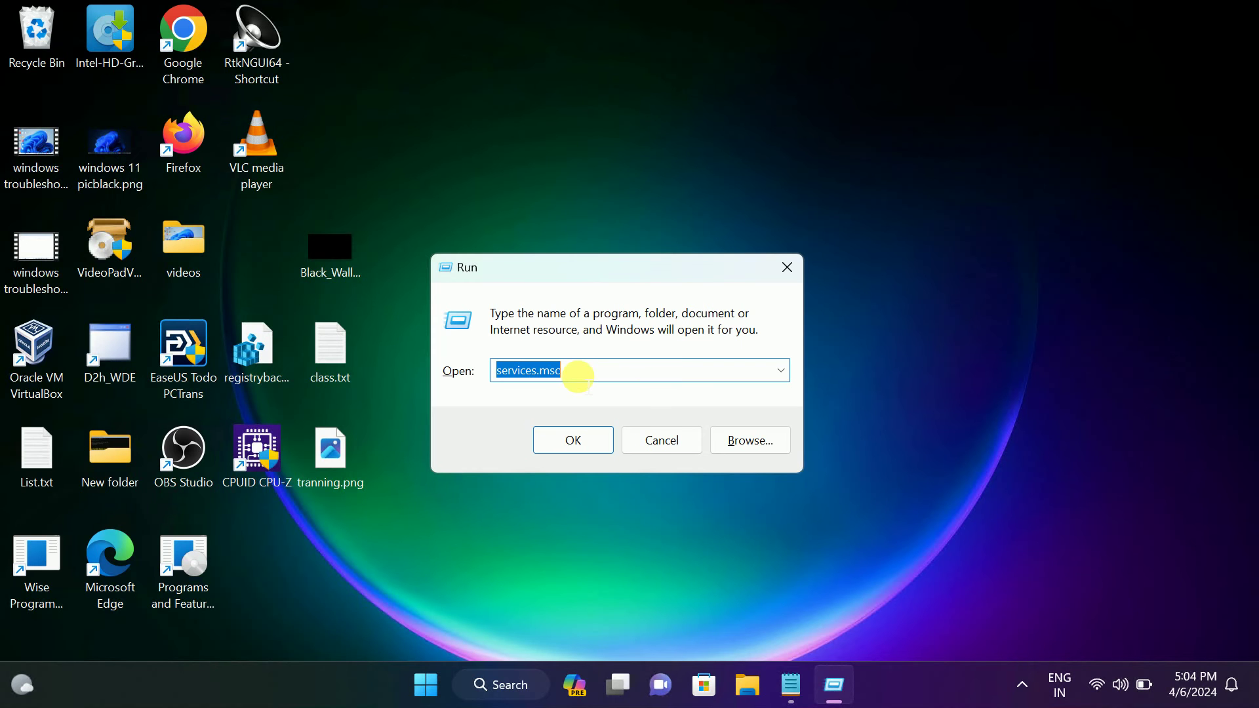
type("reg")
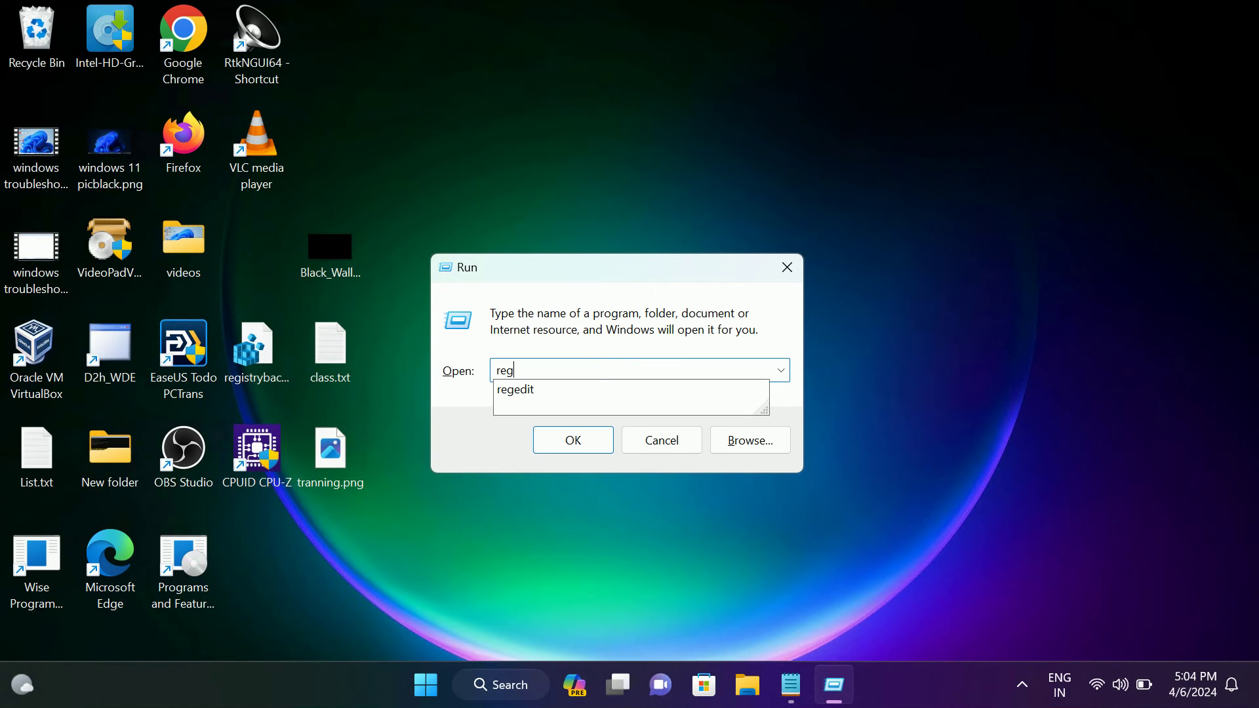
key("Down")
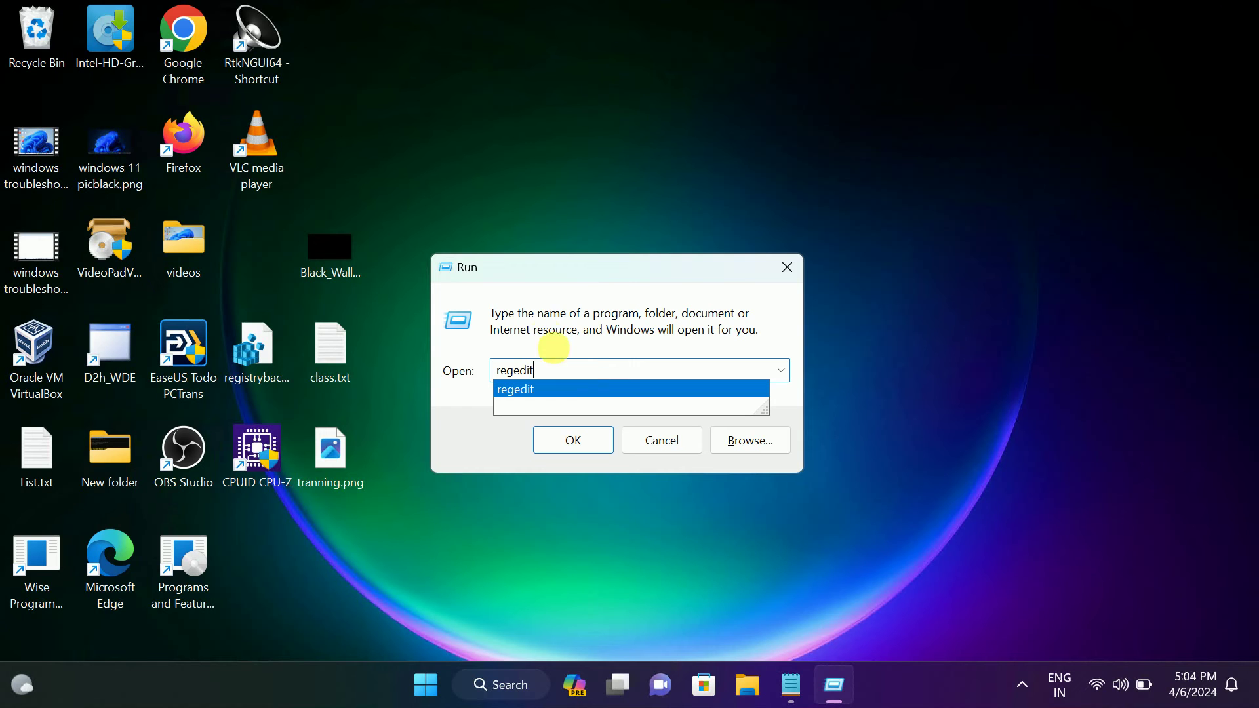
left_click(514, 390)
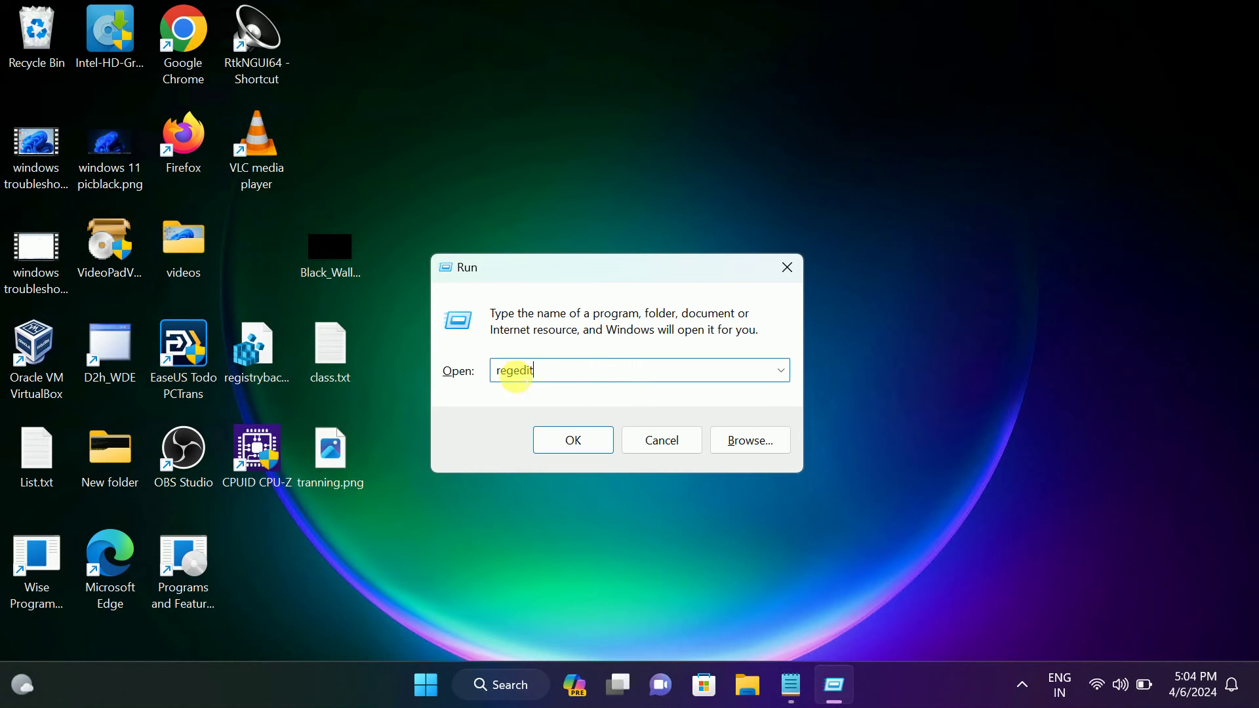
left_click(575, 432)
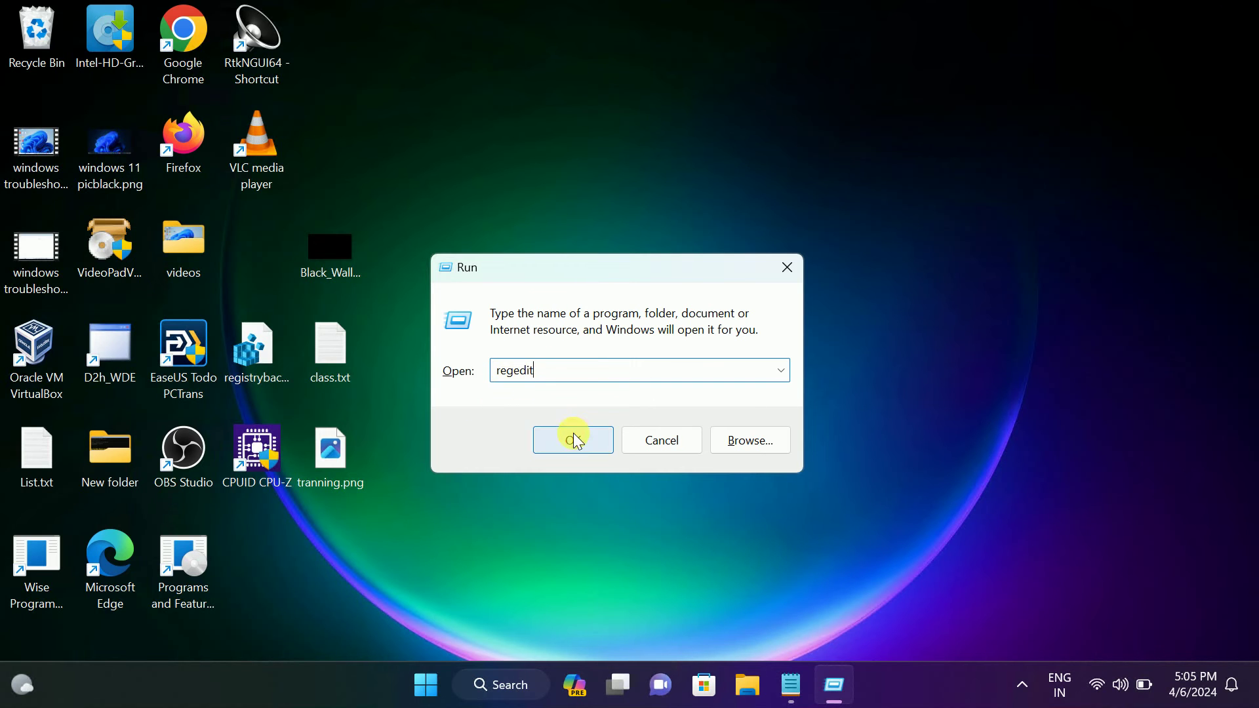
Approve Registry Editor's UAC prompt and copy the Search key path from the notes
left_click(527, 498)
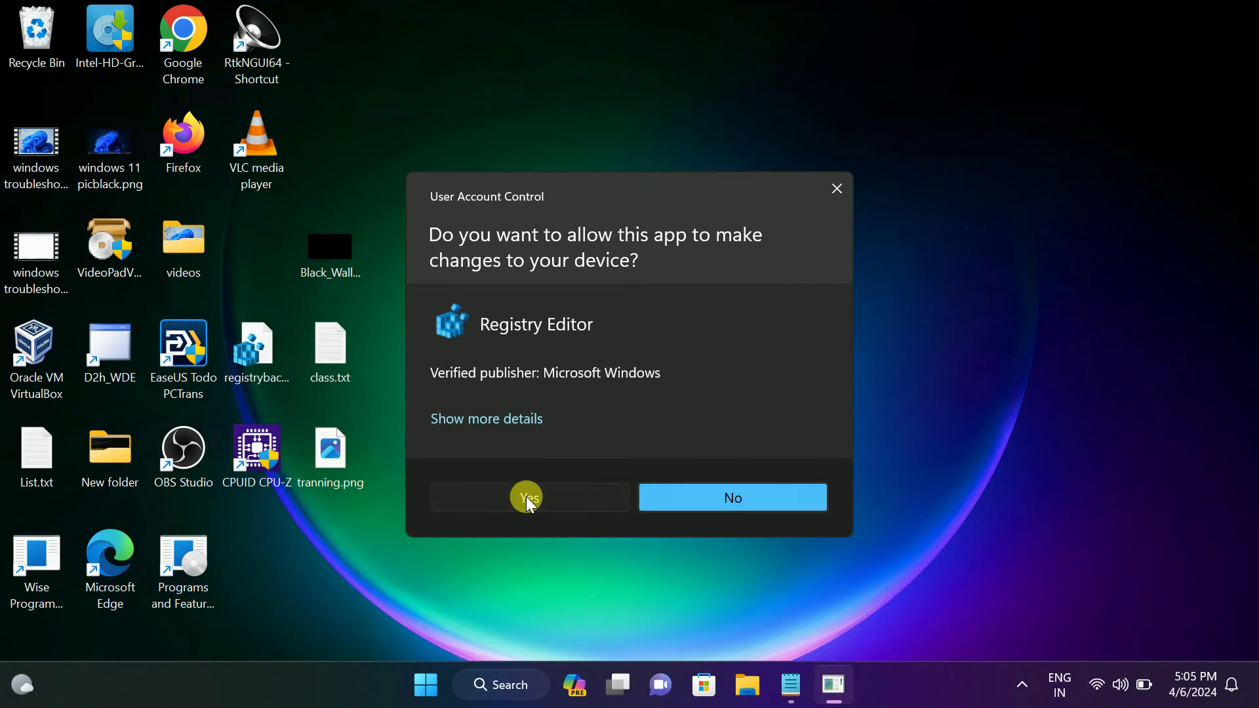
mouse_move(454, 474)
left_mouse_down()
mouse_move(387, 75)
mouse_move(5, 52)
left_mouse_up()
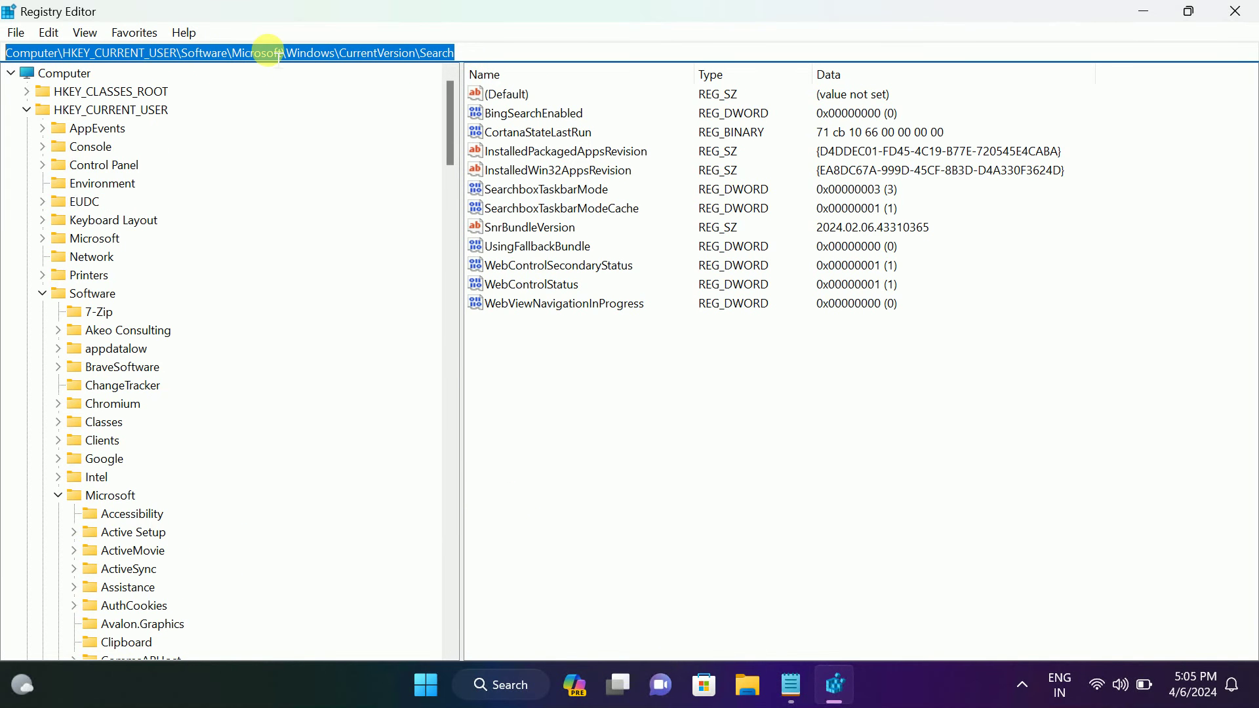
left_click(792, 685)
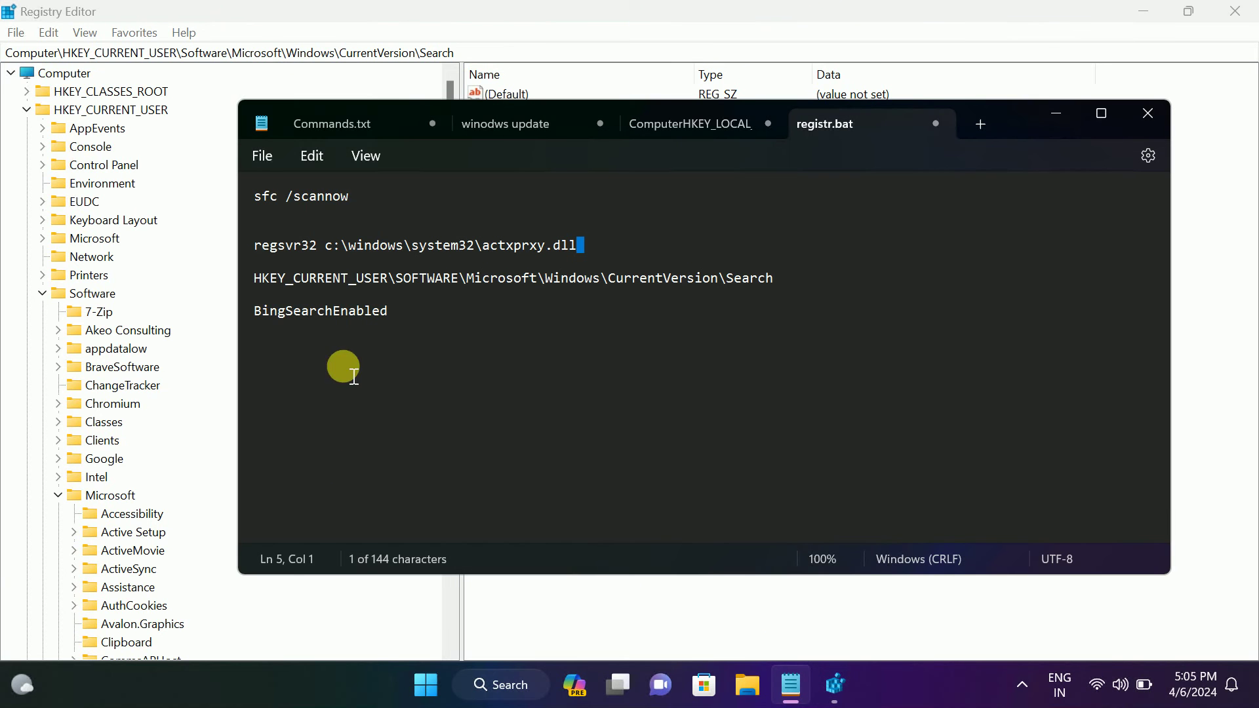
mouse_move(775, 279)
left_mouse_down()
mouse_move(369, 264)
mouse_move(253, 280)
left_mouse_up()
key("ctrl+c")
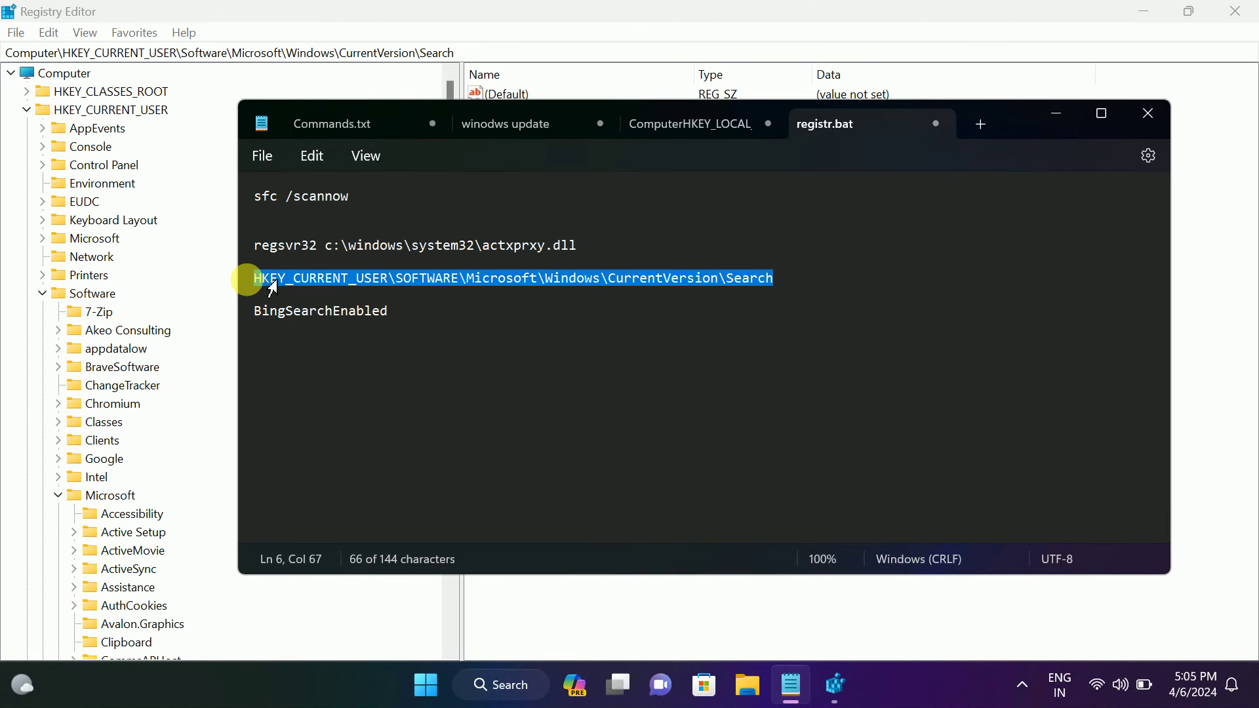
left_click(1055, 113)
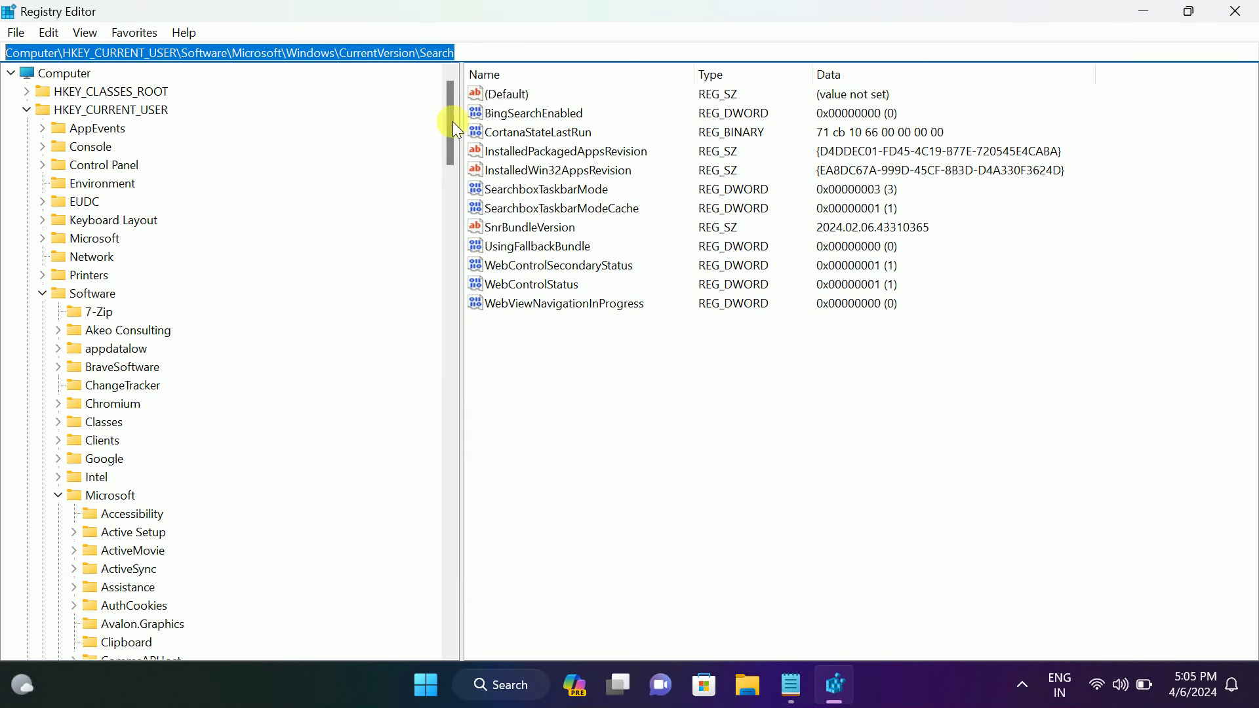
Reset the address bar, paste the Search key path to go there, and select BingSearchEnabled
mouse_move(449, 118)
key("Delete")
left_click(83, 31)
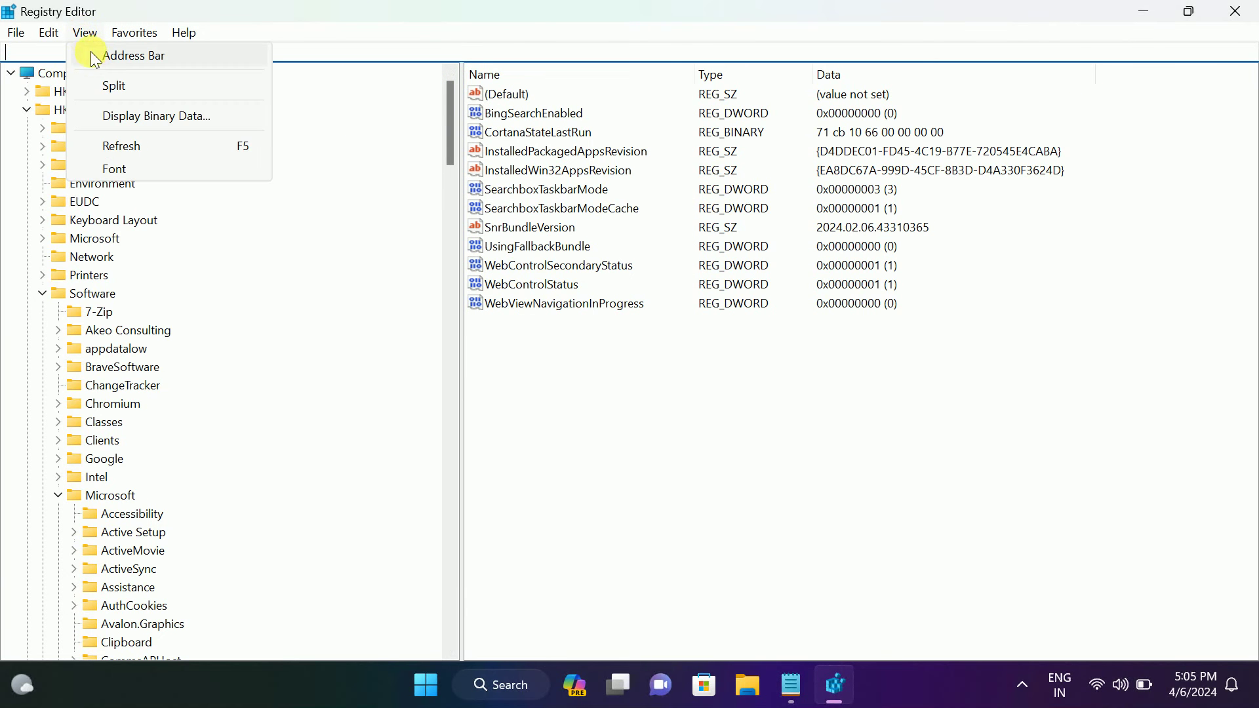
left_click(114, 54)
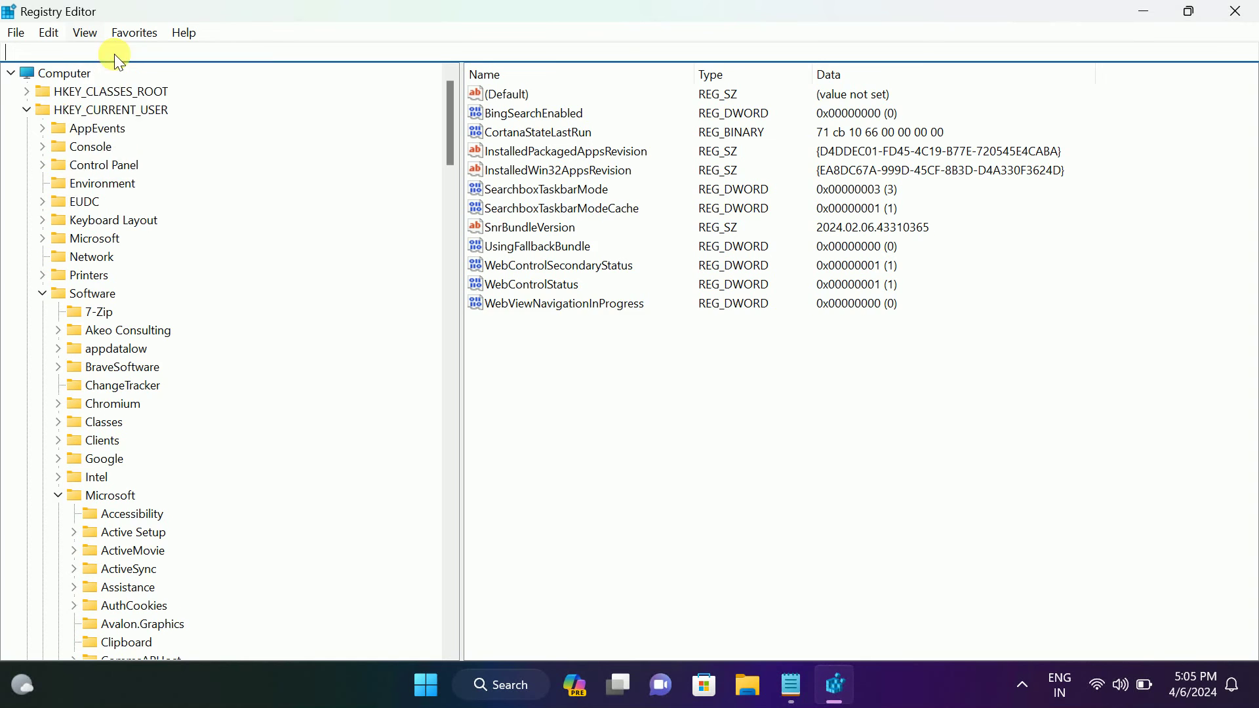
left_click(86, 36)
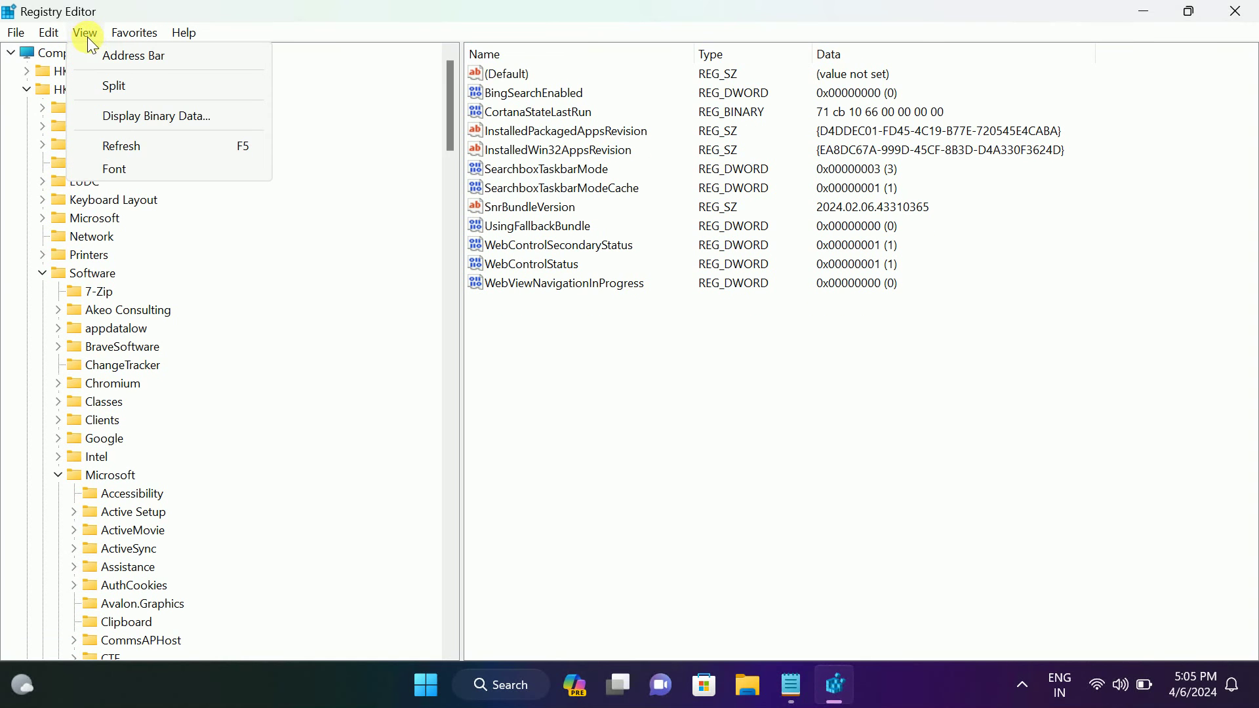
left_click(127, 54)
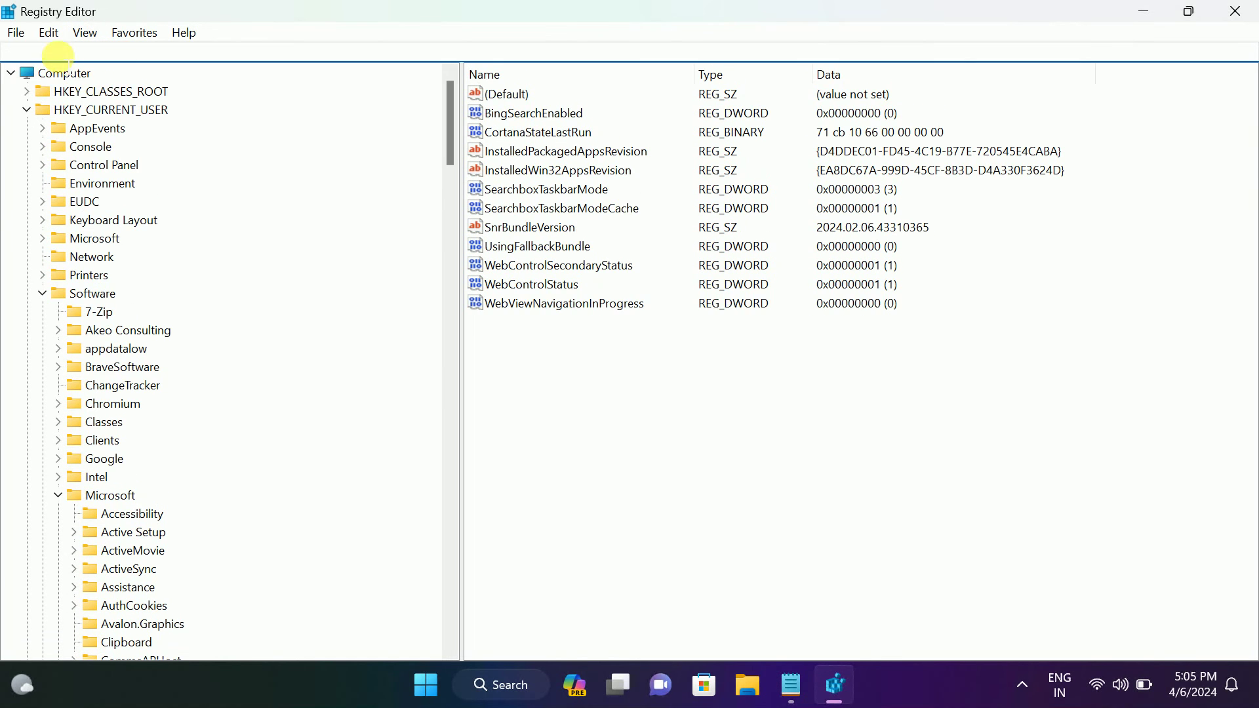
key("ctrl+v")
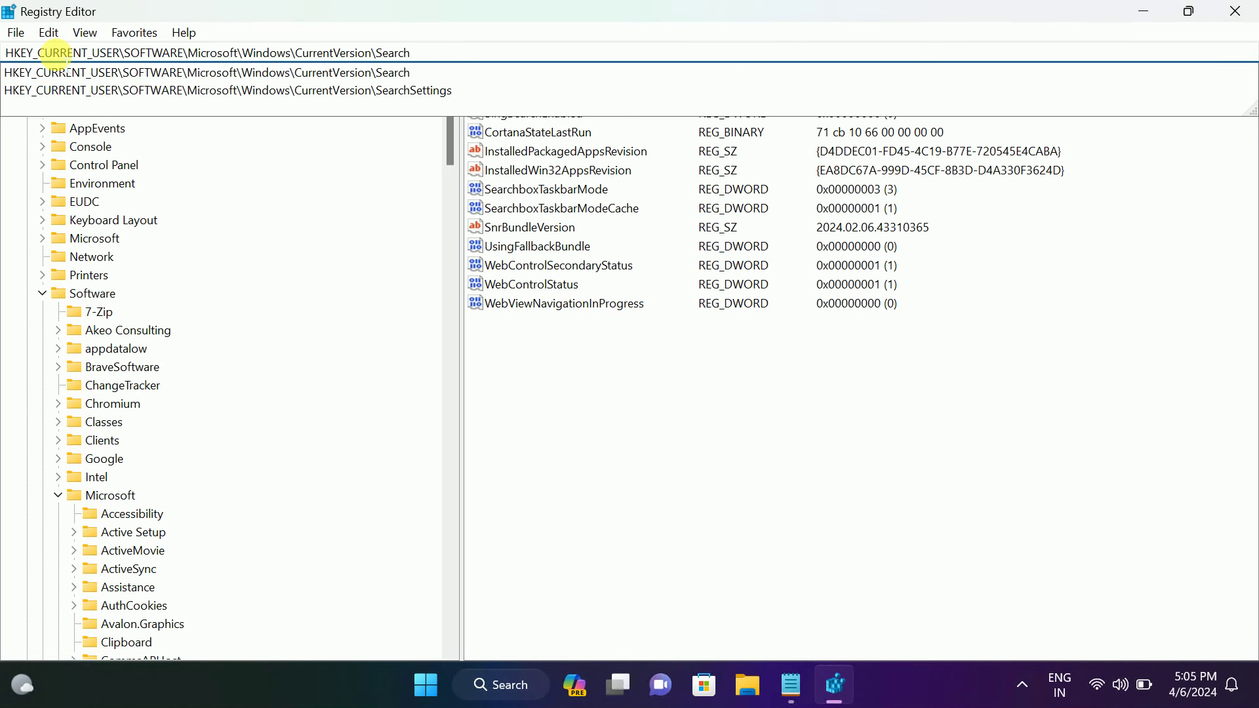
key("Return")
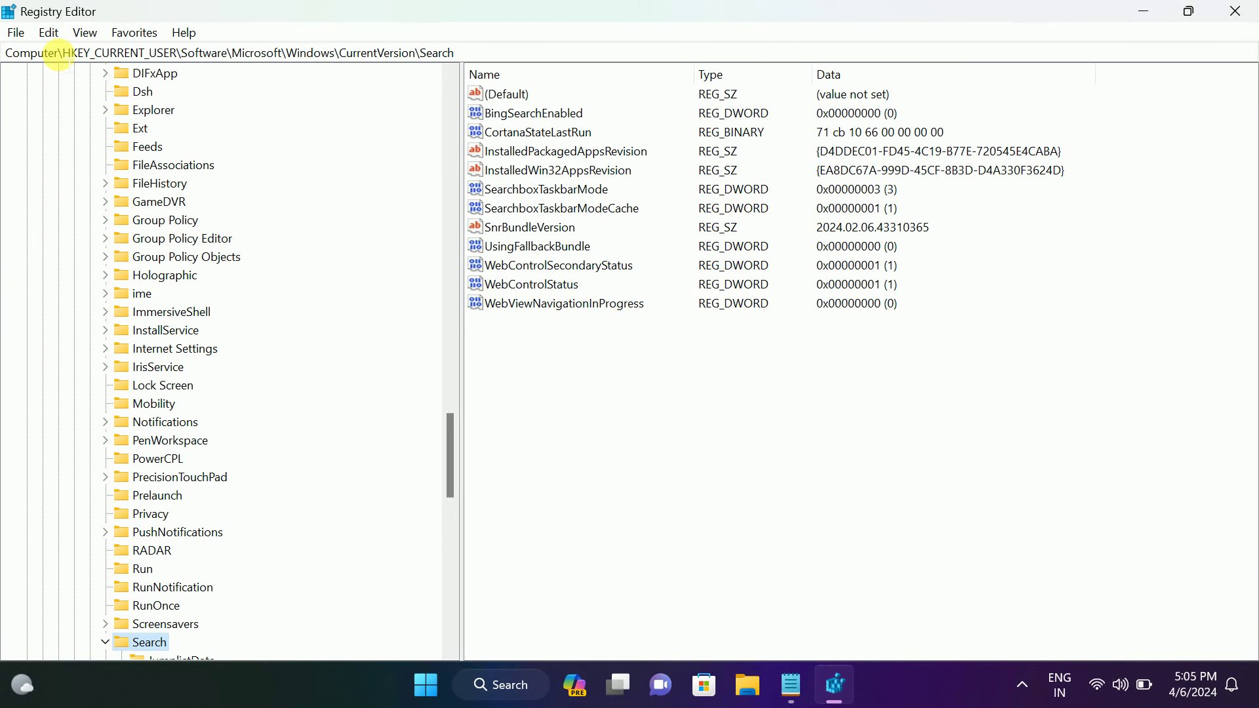
scroll(147, 254, "down", 2)
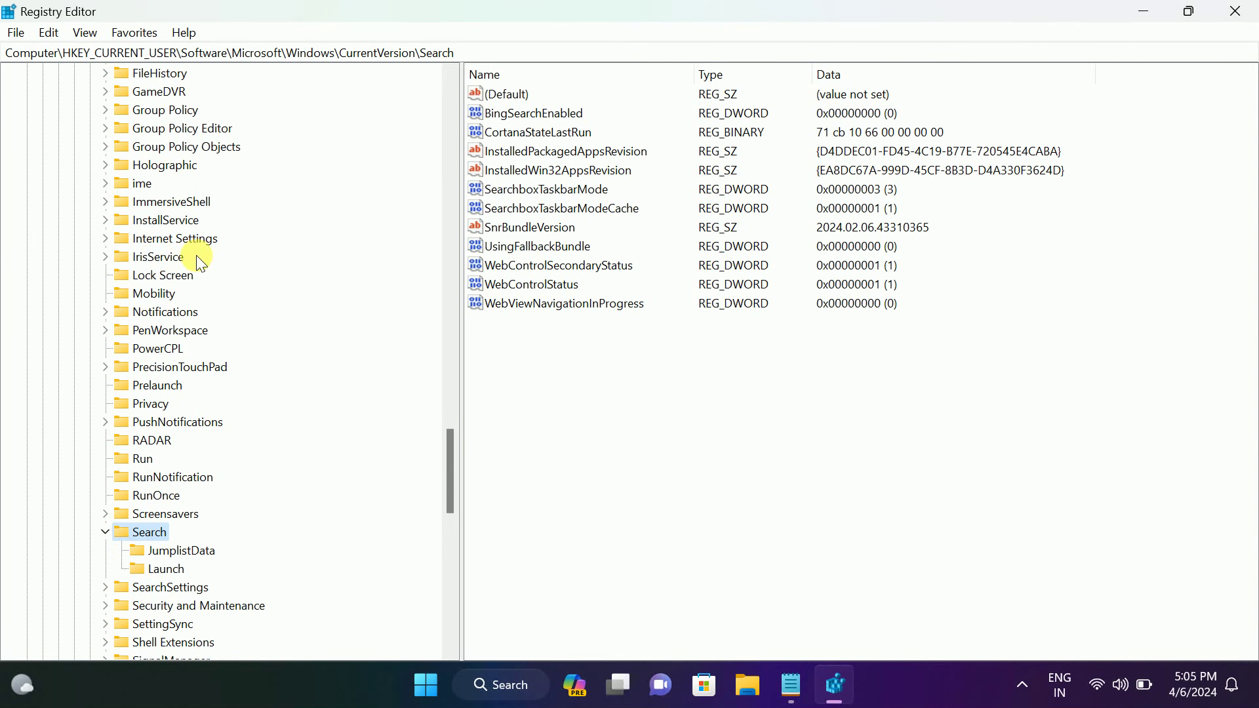
scroll(195, 259, "down", 2)
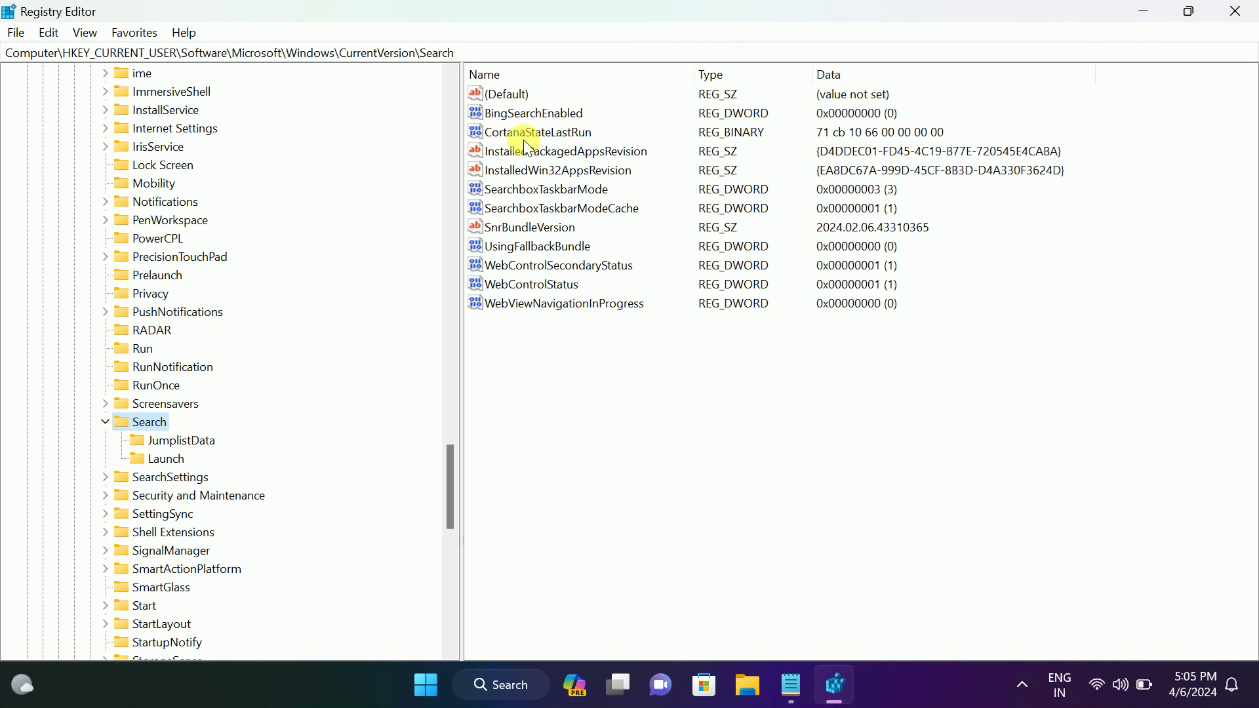
left_click(533, 110)
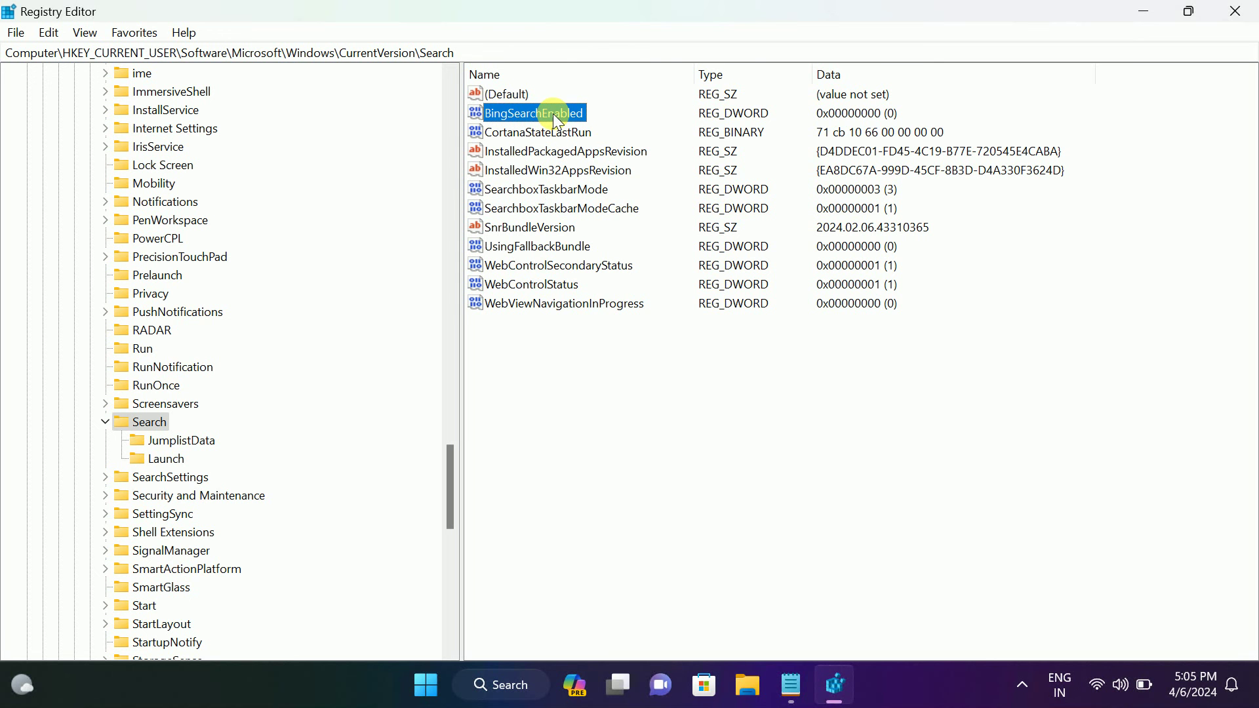
Delete the BingSearchEnabled value and copy the name 'BingSearchEnabled' from the notes
key("Delete")
key("Return")
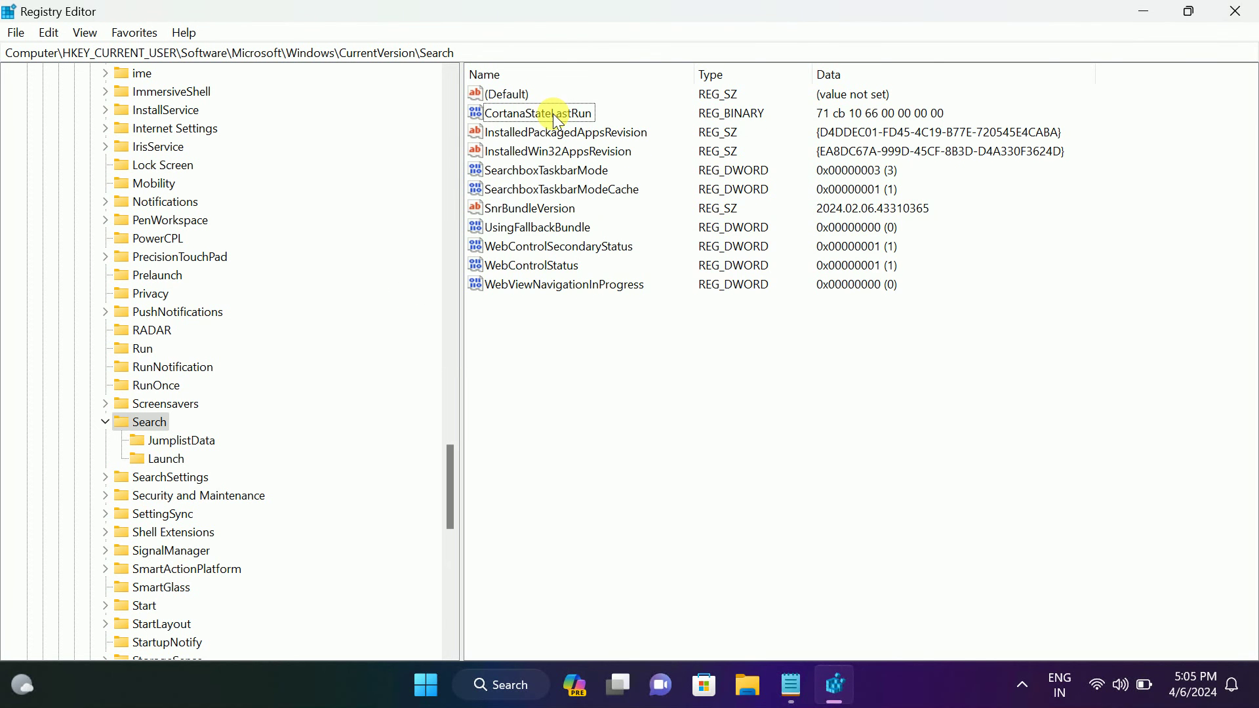
right_click(551, 338)
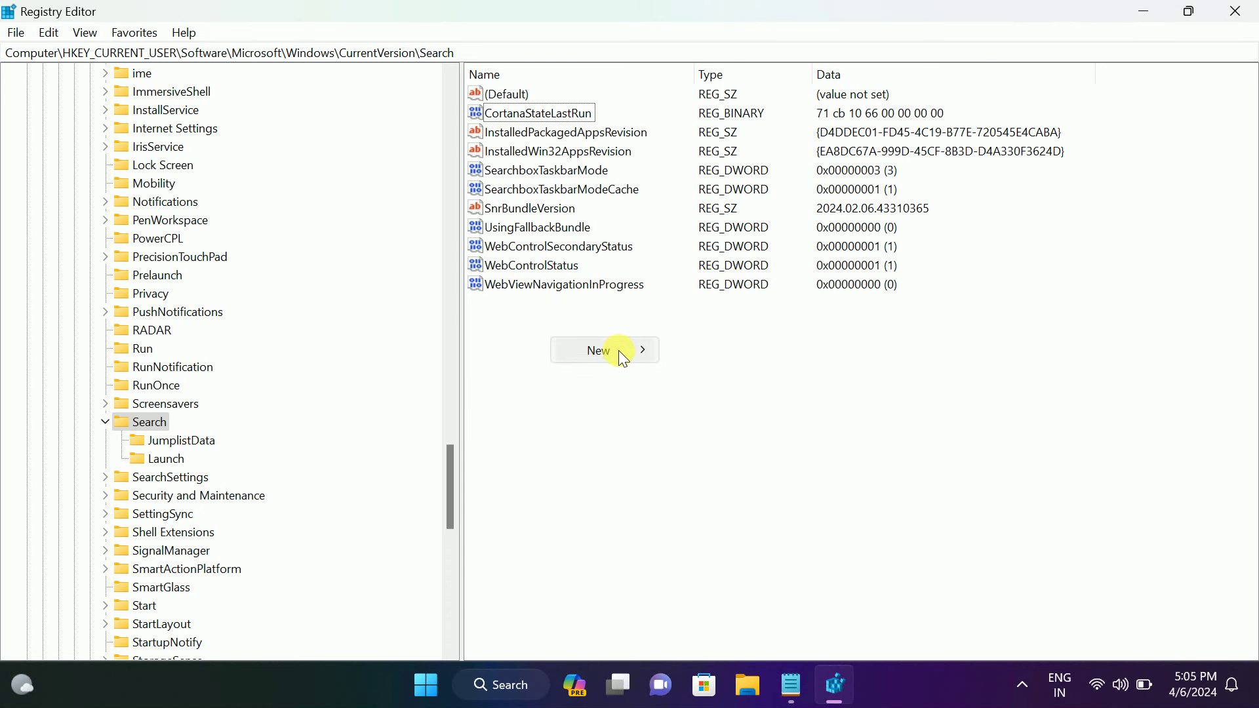
mouse_move(600, 350)
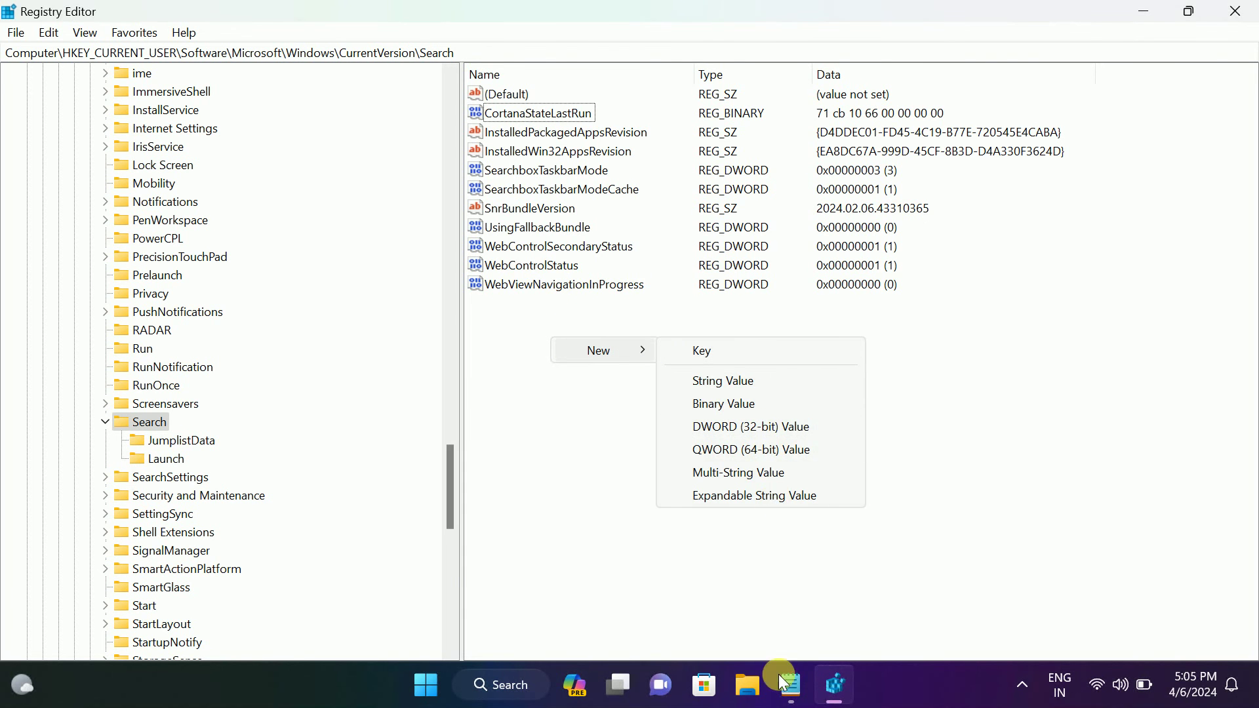
left_click(782, 680)
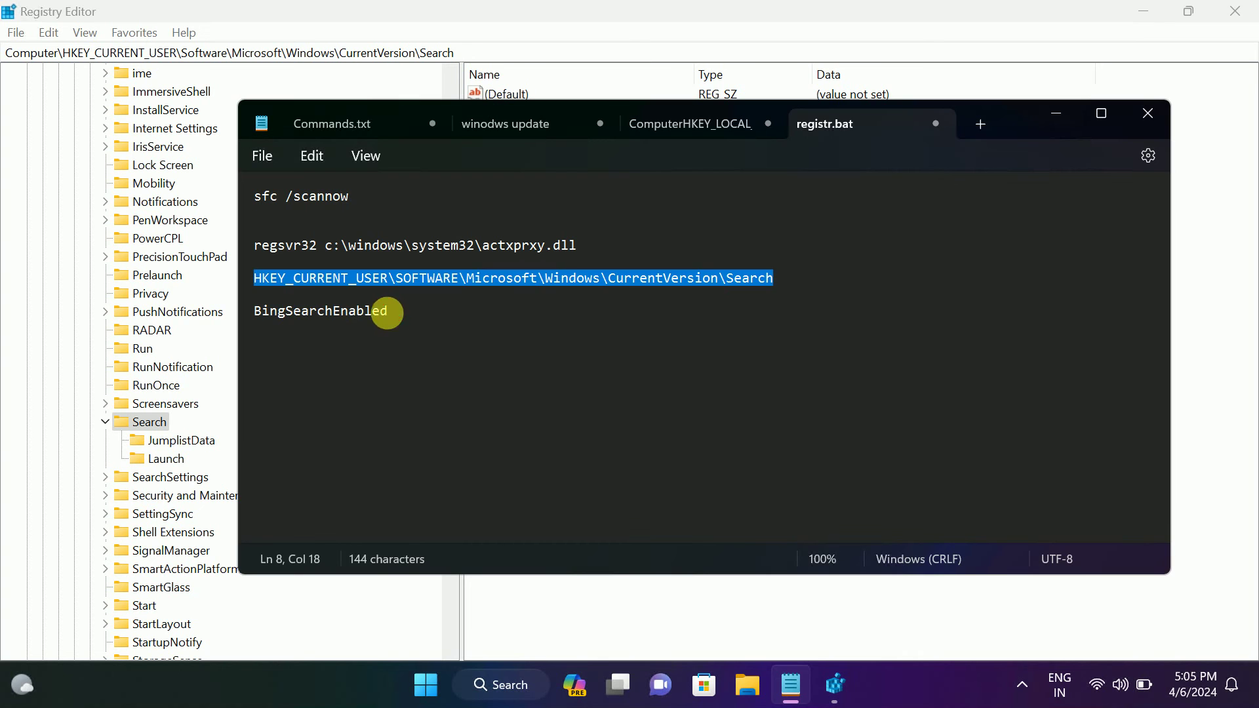
left_click_drag(389, 311, 262, 305)
key("ctrl+c")
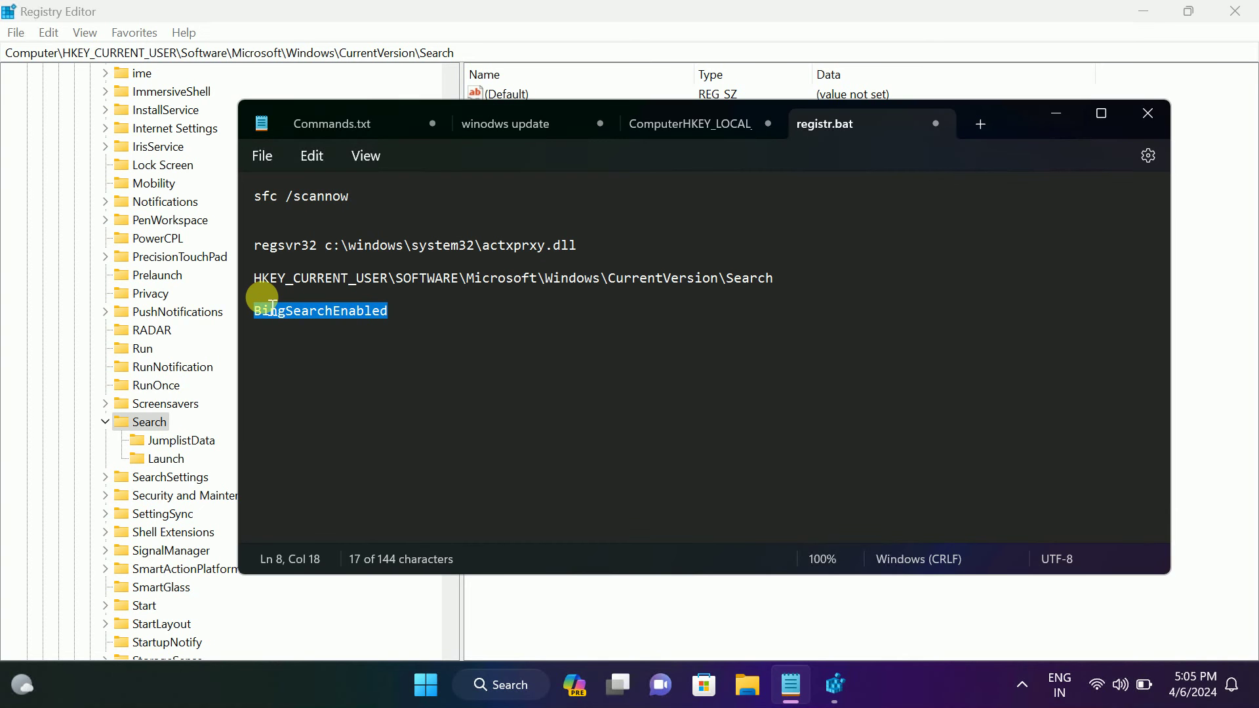
left_click(1060, 116)
Create a DWORD (32-bit) value named BingSearchEnabled with data 0 in the Search key
right_click(524, 329)
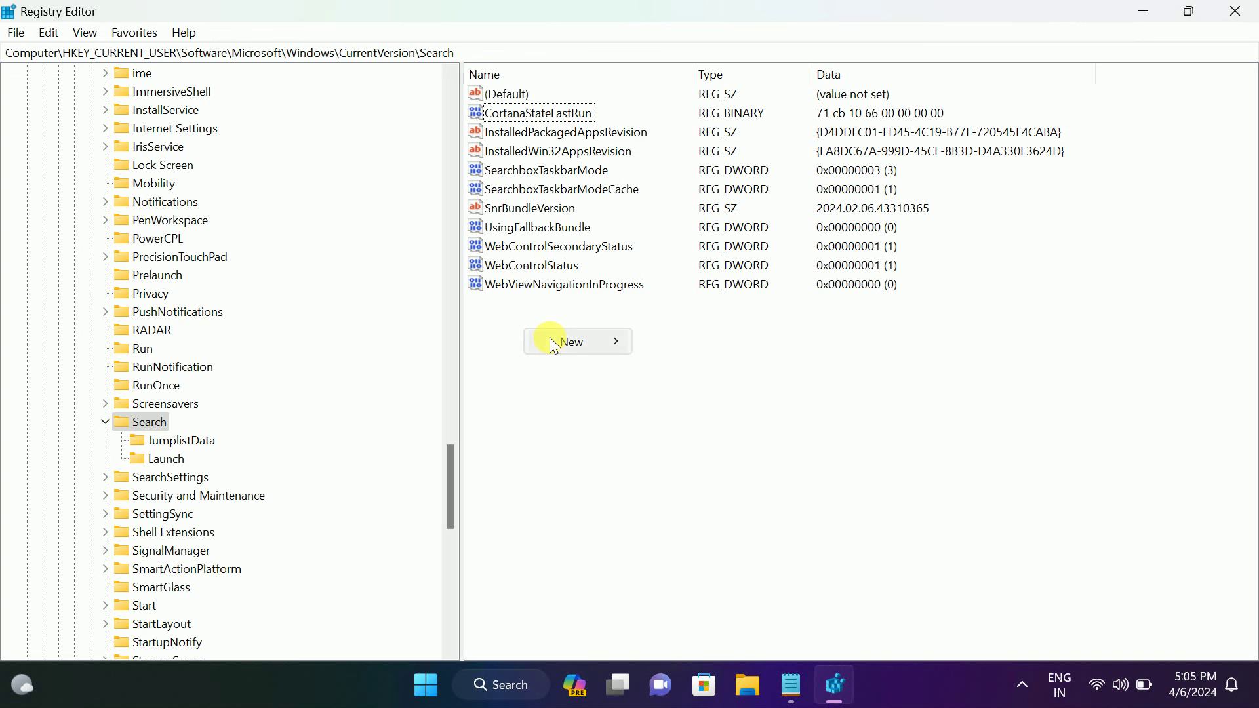
mouse_move(577, 341)
left_click(705, 424)
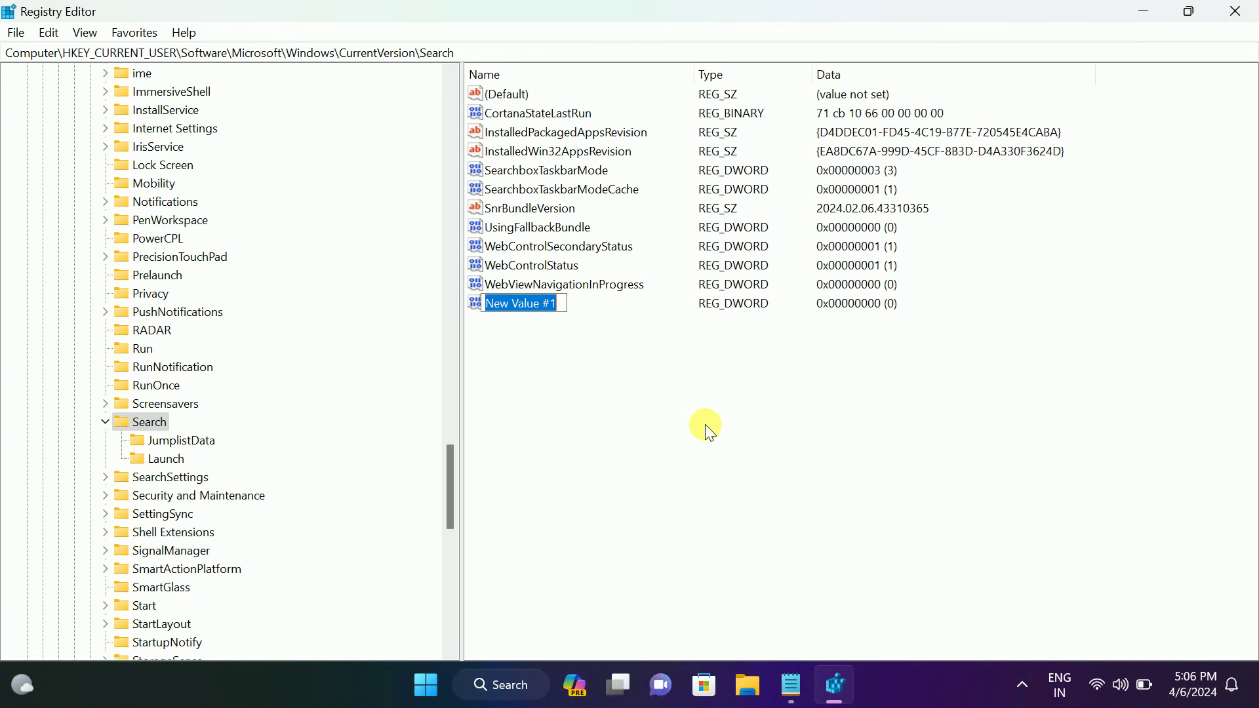
key("ctrl+v")
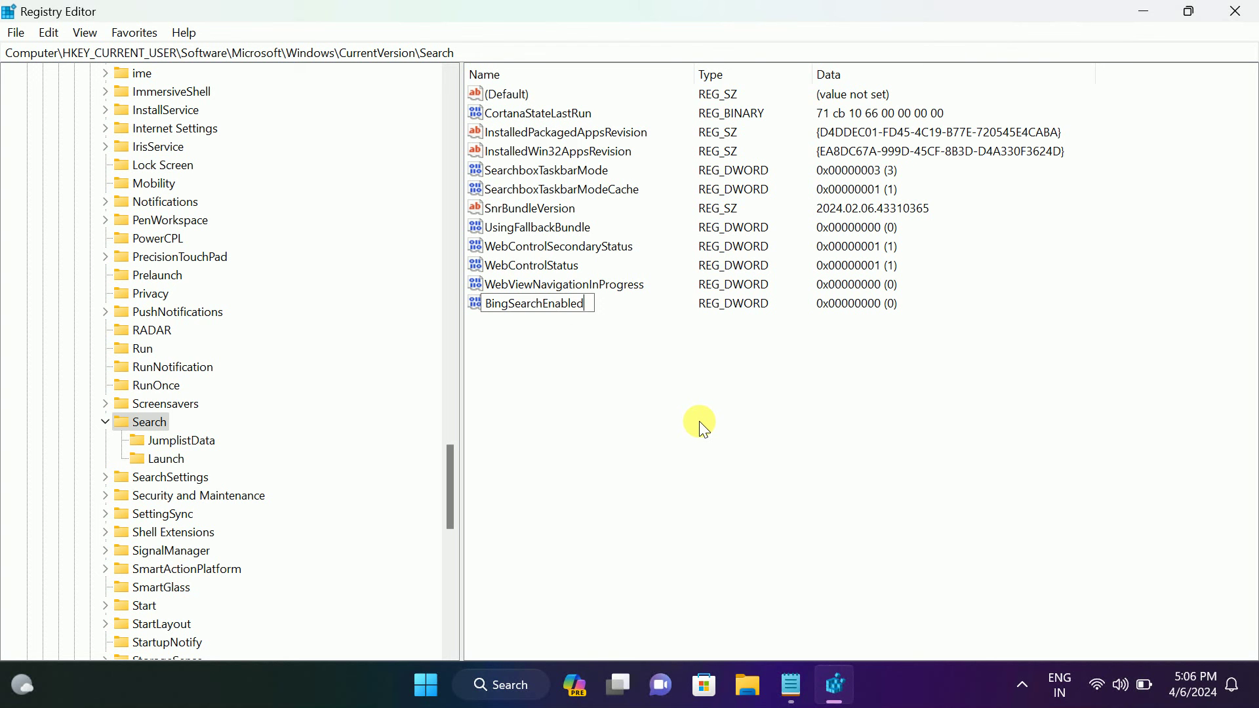
key("Return")
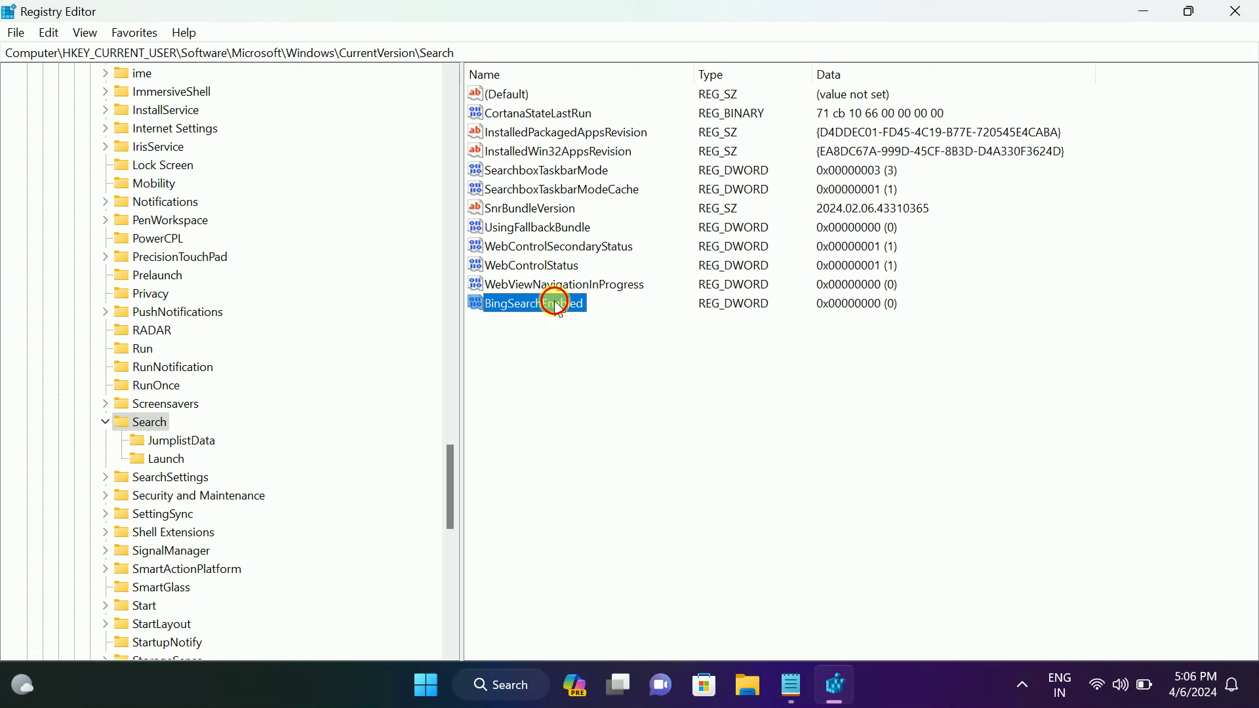
double_click(554, 301)
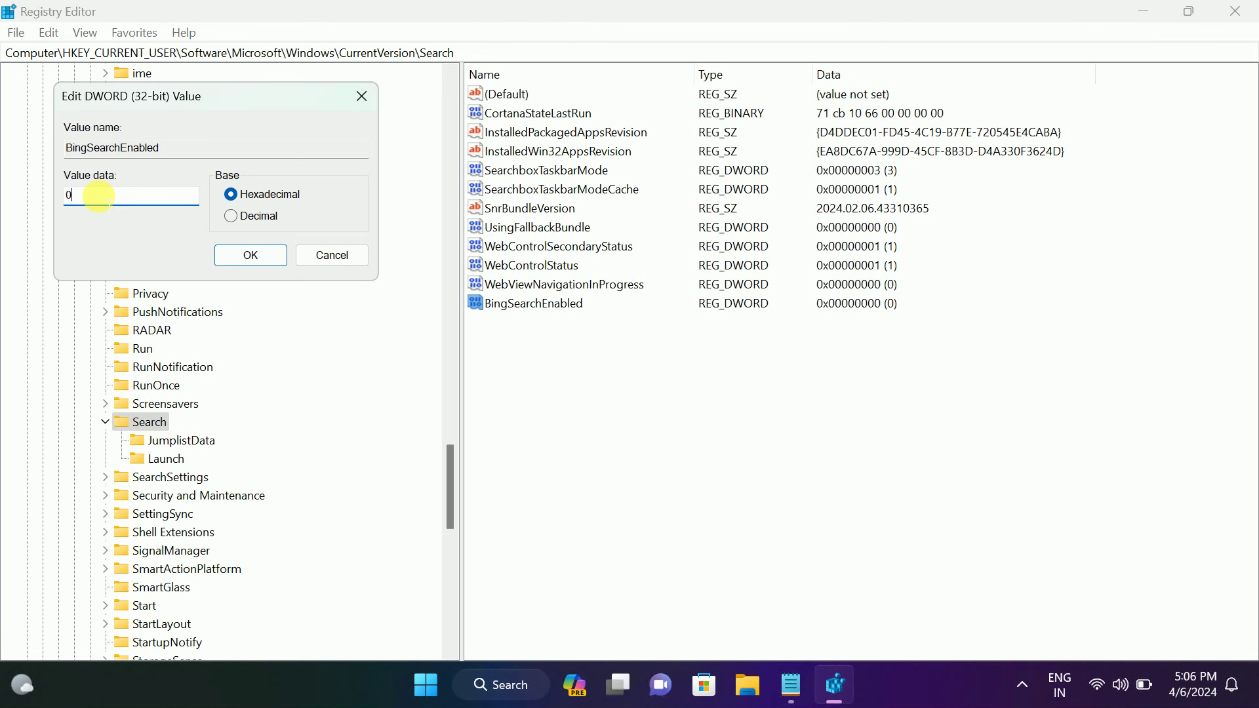
left_click(237, 257)
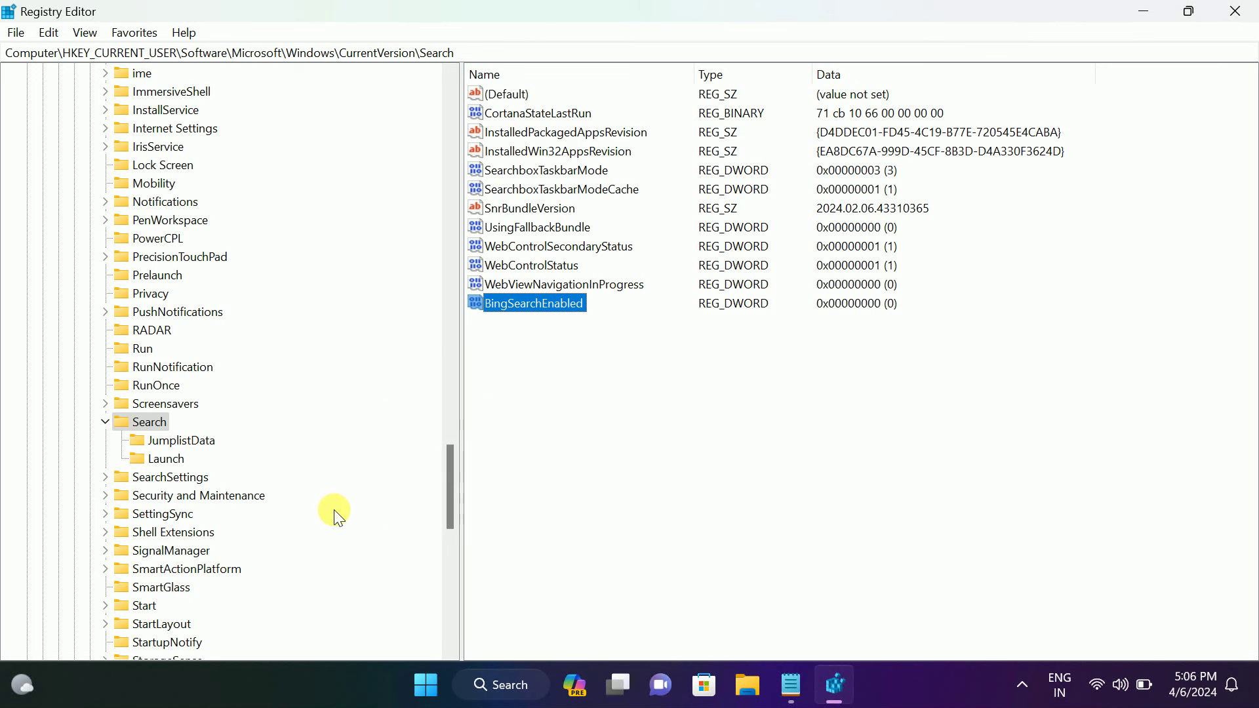
Run Check for updates on the Windows Update page of Settings, then minimize Settings
left_click(430, 688)
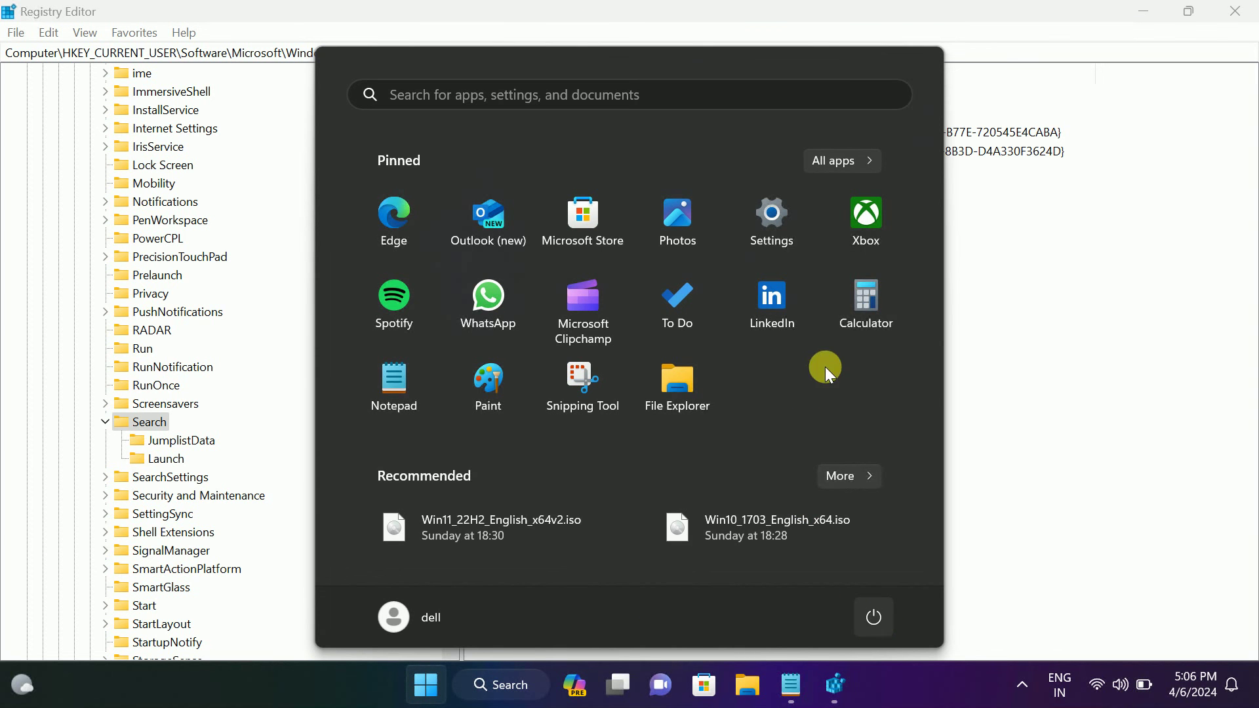
left_click(788, 235)
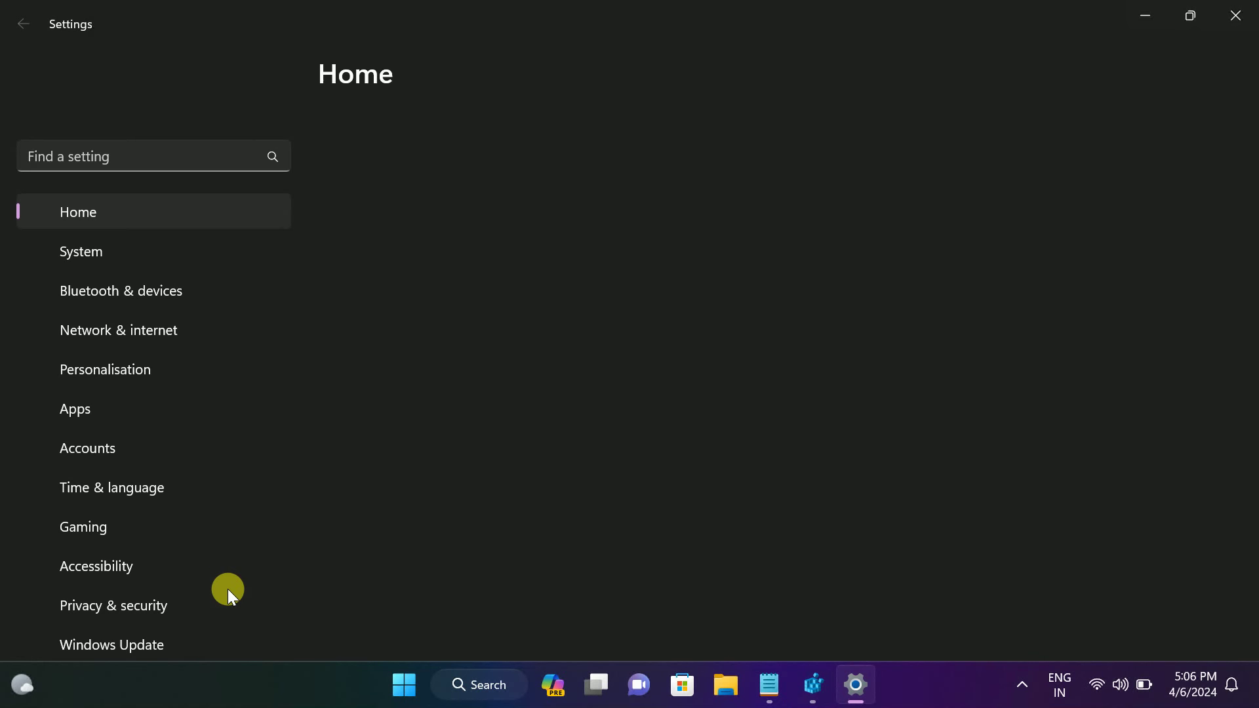
left_click(135, 650)
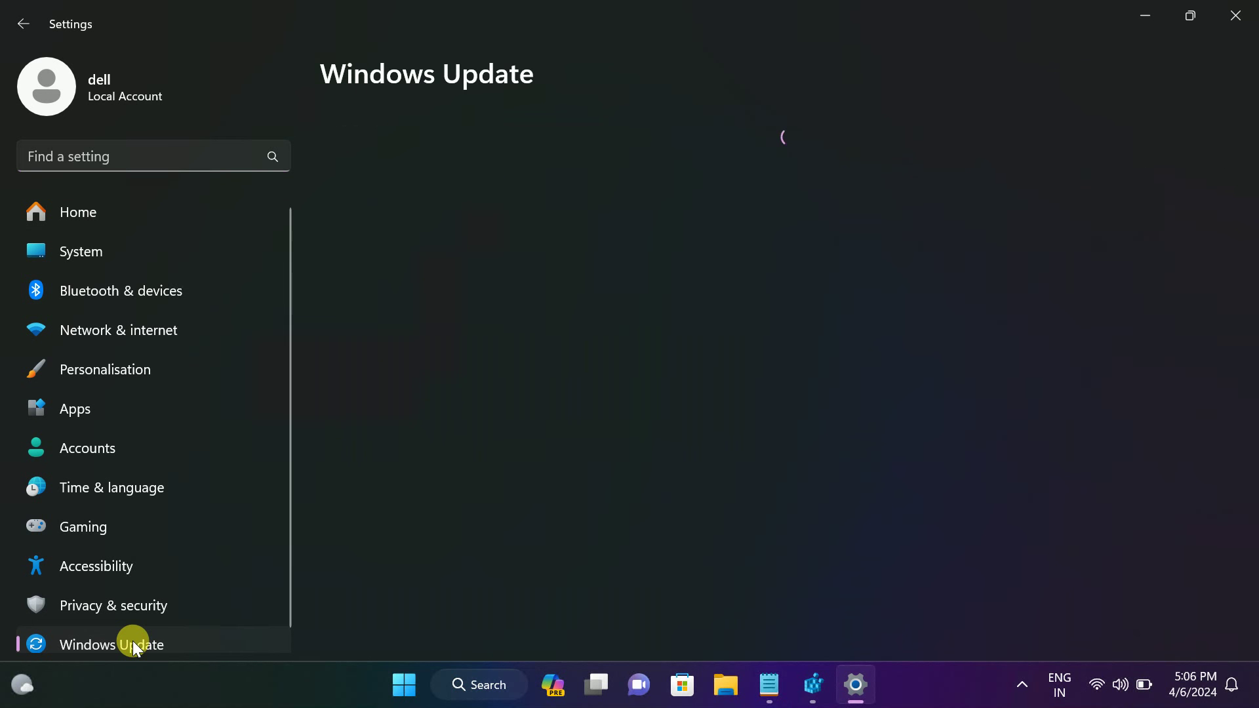
left_click(1157, 166)
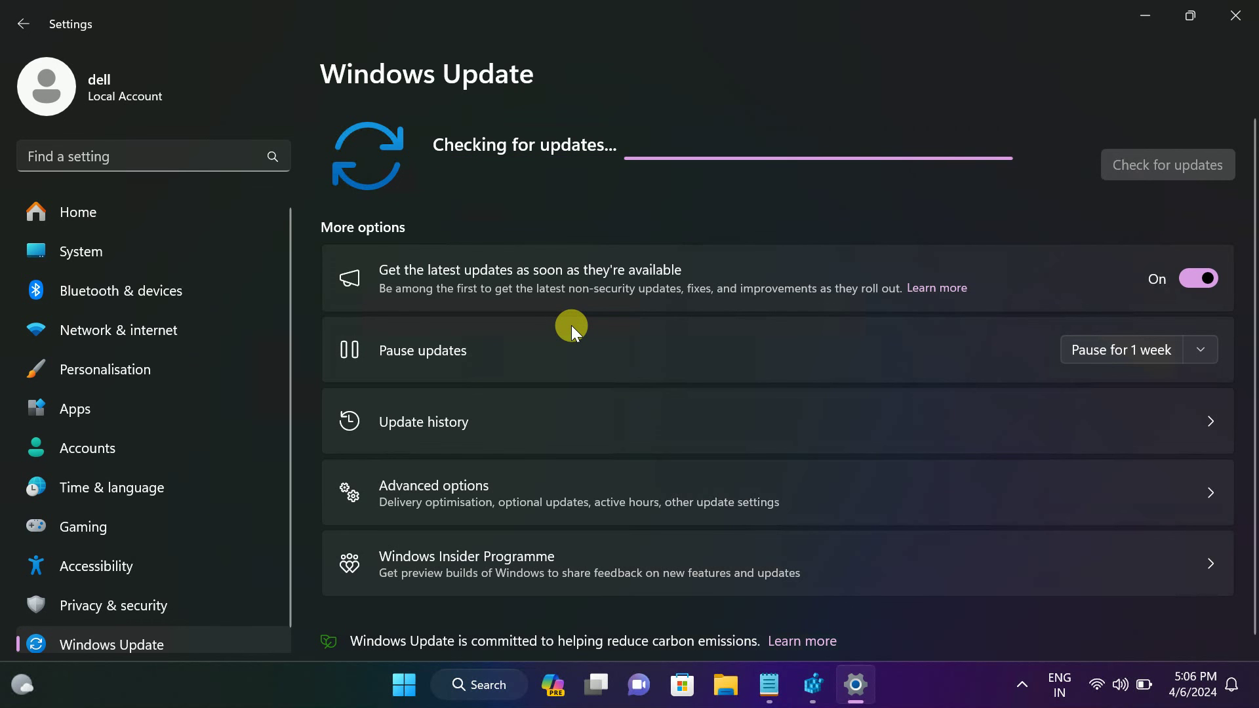
left_click(1149, 15)
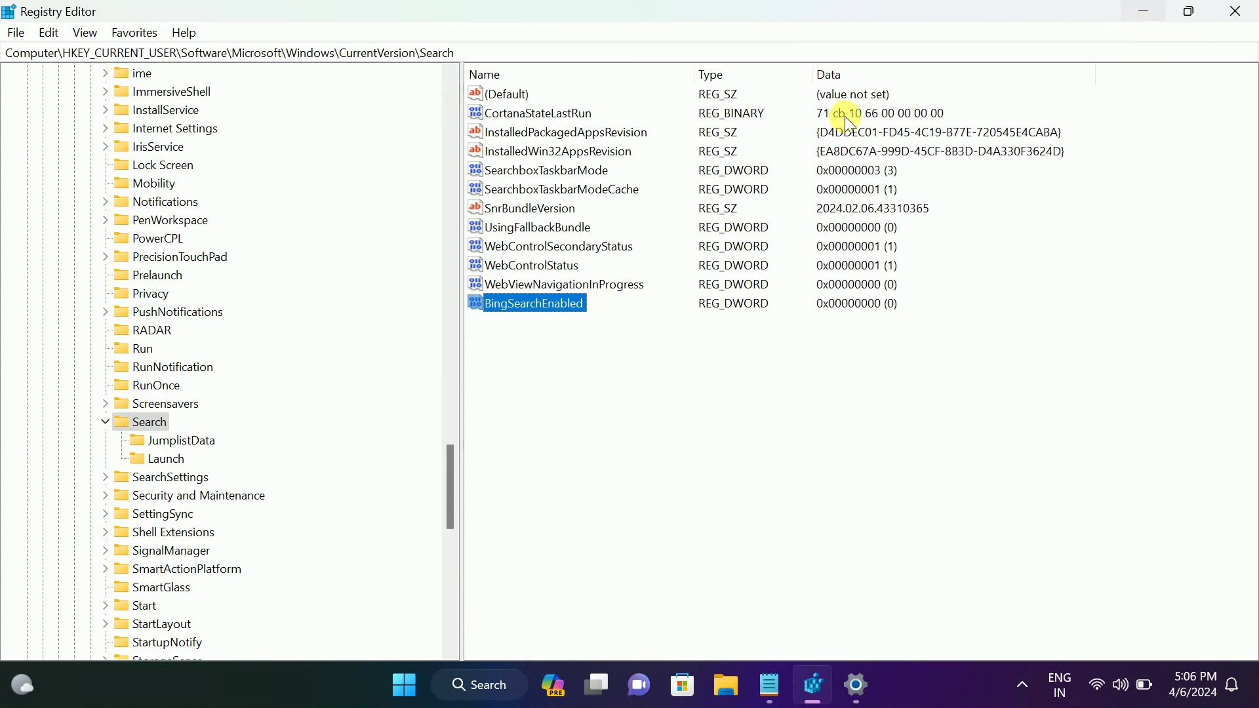
Close the Registry Editor window
left_click(1233, 10)
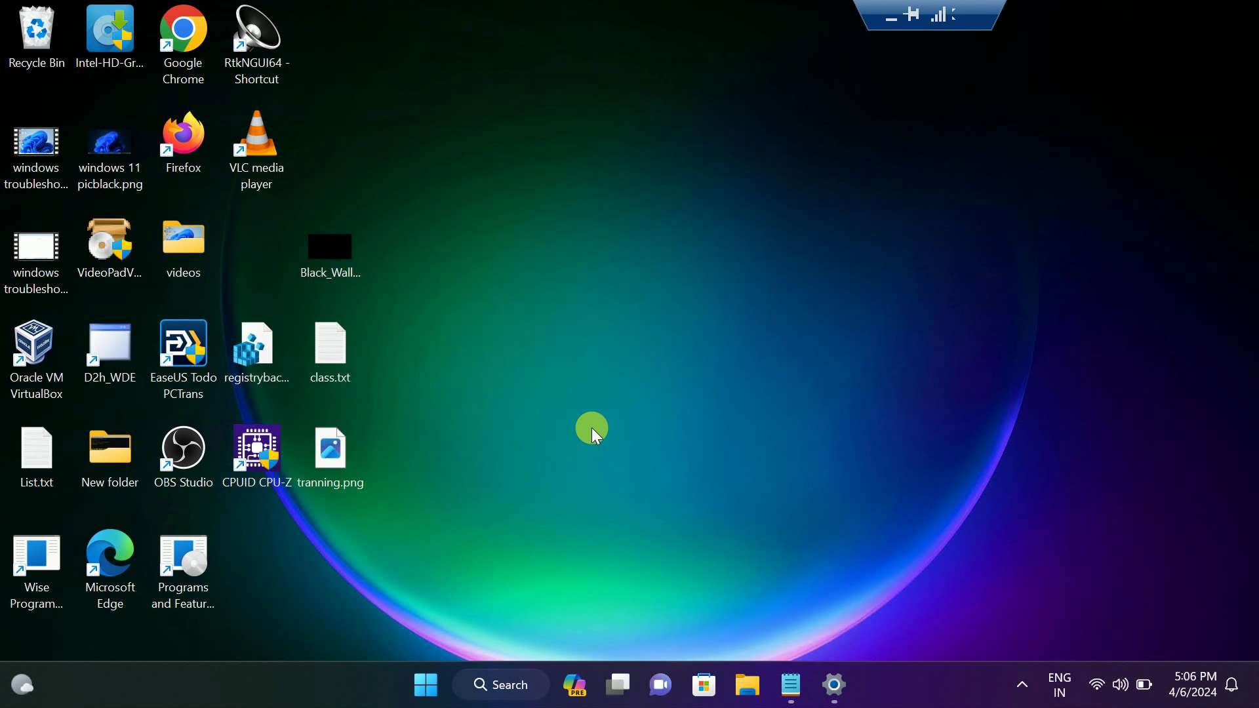